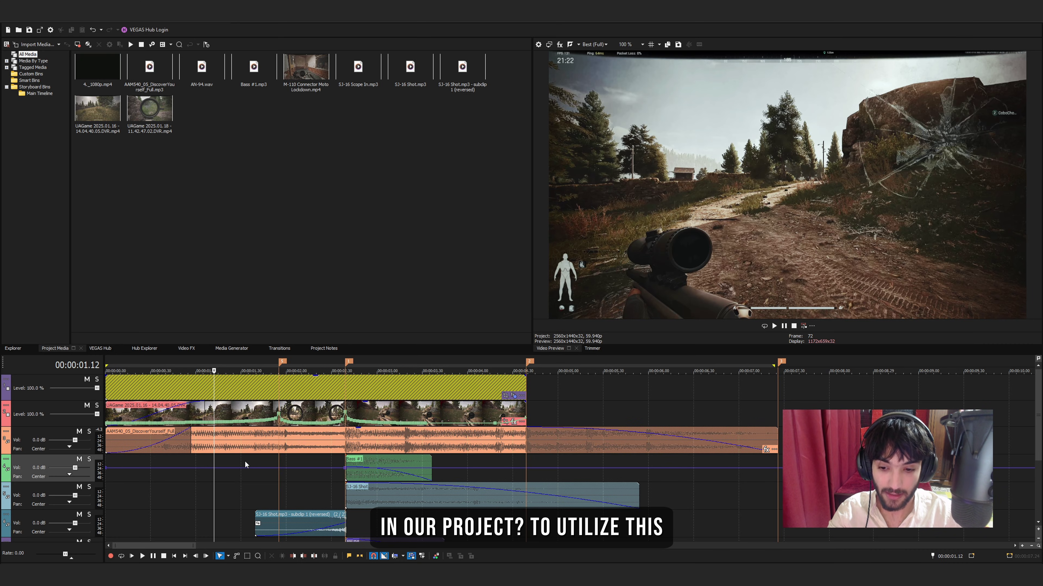
# Duplicate the gameplay video track so two identical copies of the gameplay clip are stacked on the timeline.
pyautogui.click(324, 413)
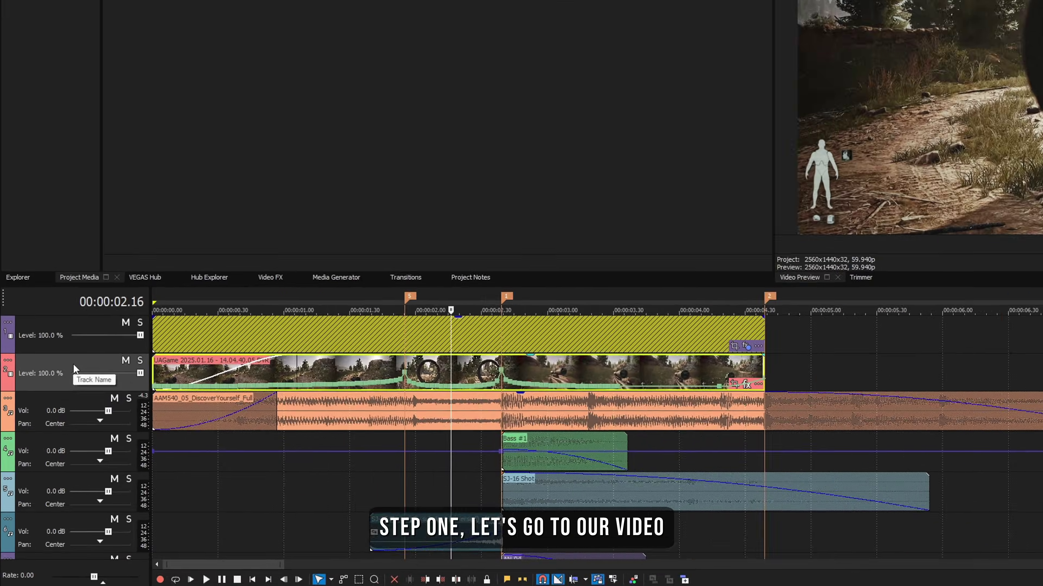
pyautogui.rightClick(53, 409)
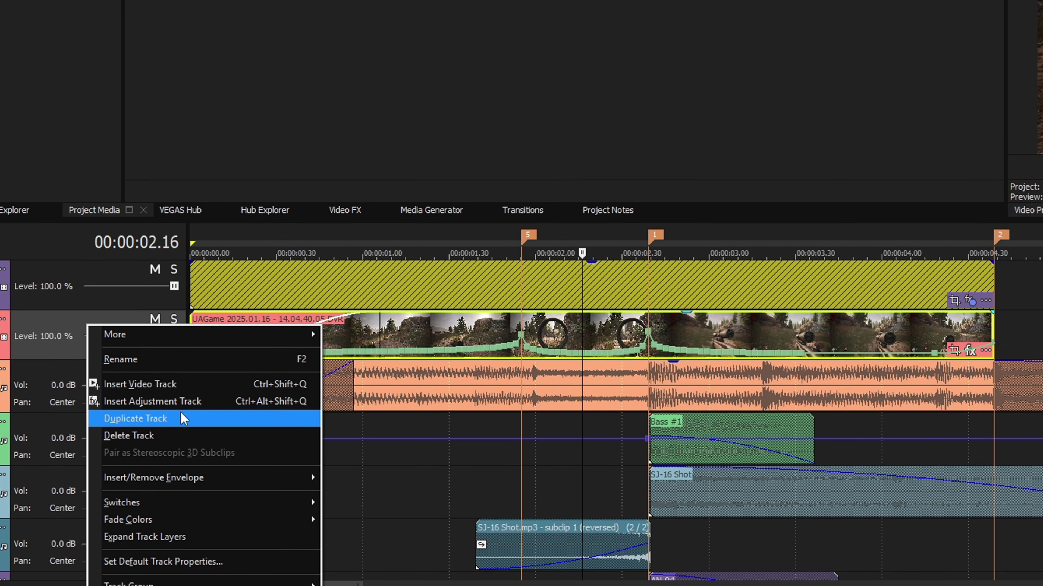
pyautogui.click(176, 416)
pyautogui.click(554, 337)
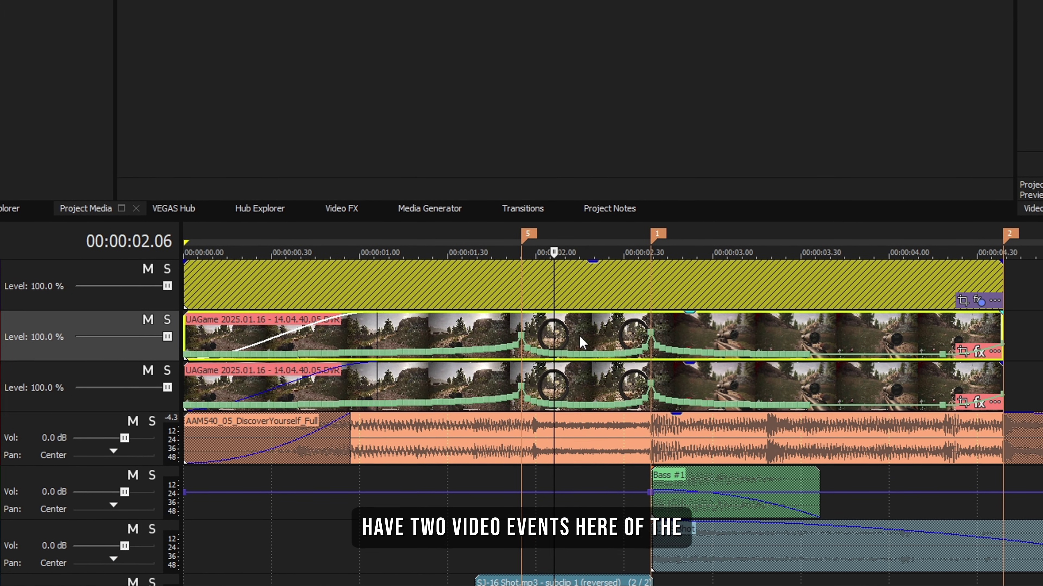
pyautogui.click(579, 336)
pyautogui.click(588, 394)
pyautogui.click(581, 329)
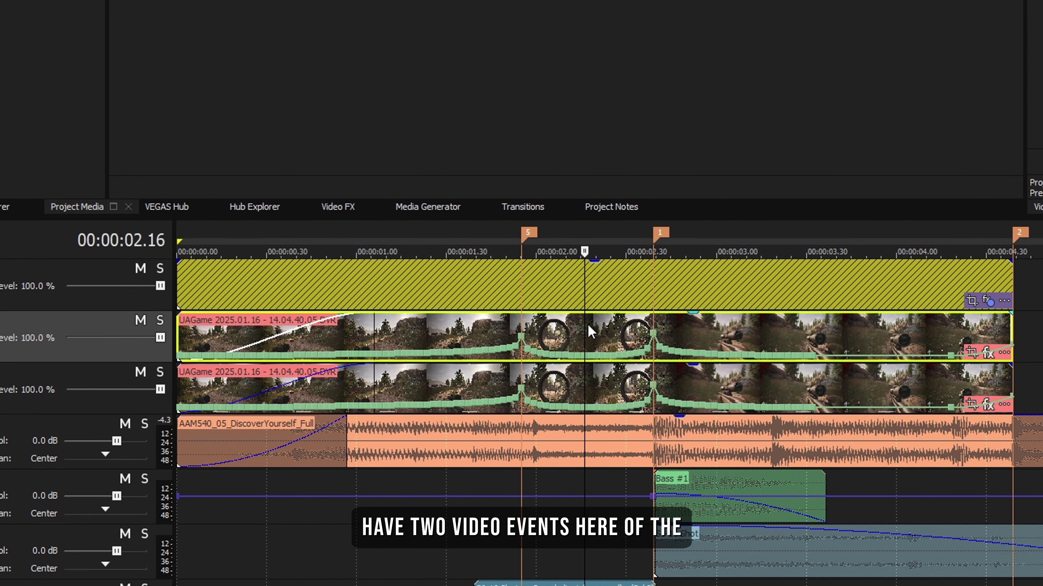
# Split the upper gameplay clip at 00:00:02.01, where the scope is fully open, and delete the part before it.
pyautogui.click(530, 330)
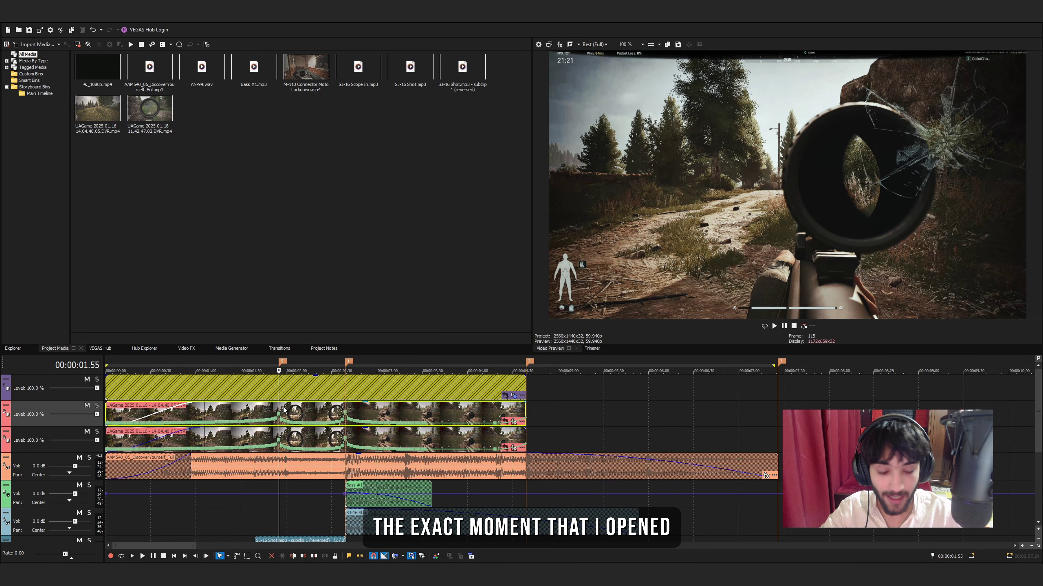
pyautogui.press('Right')
pyautogui.press('Right')
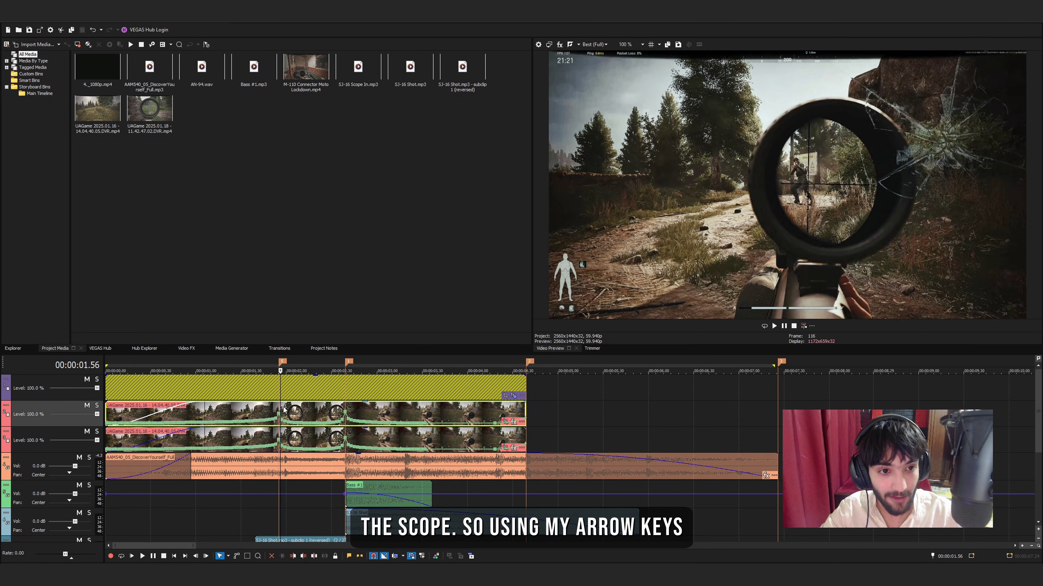
pyautogui.press('Right')
pyautogui.press('Right')
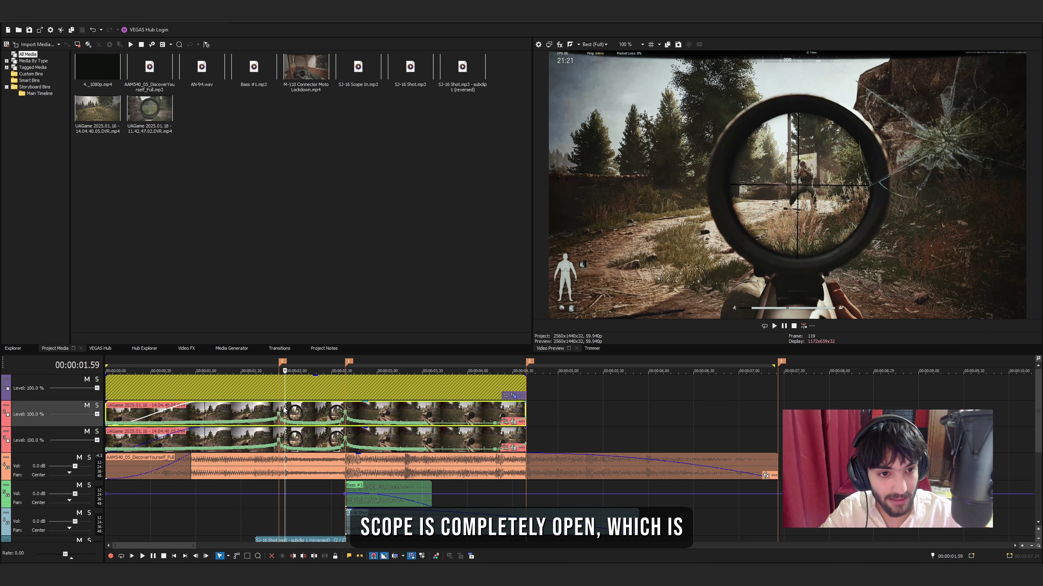
pyautogui.press('Right')
pyautogui.press('Right')
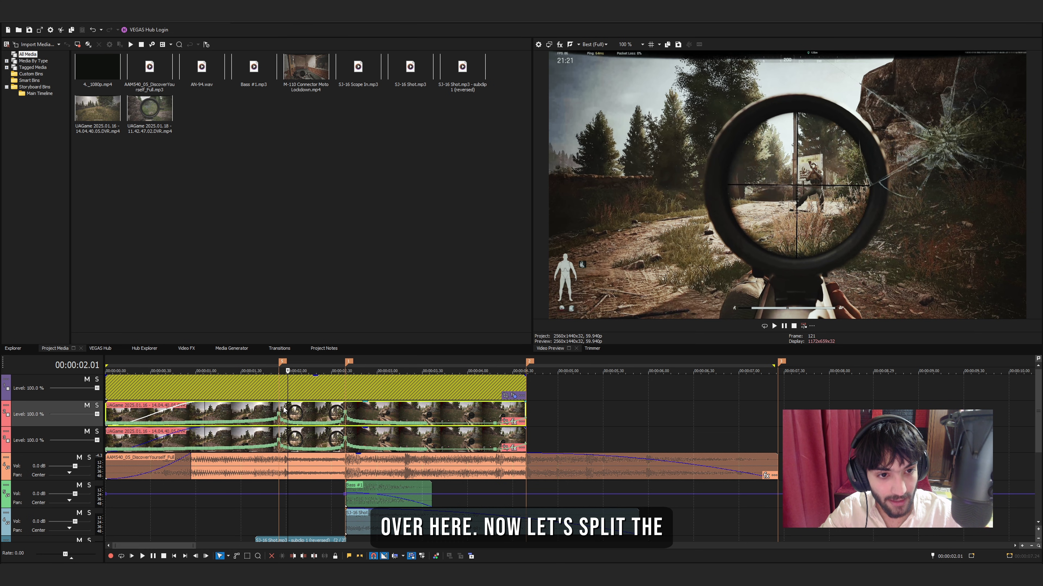
pyautogui.scroll(5, 561, 426)
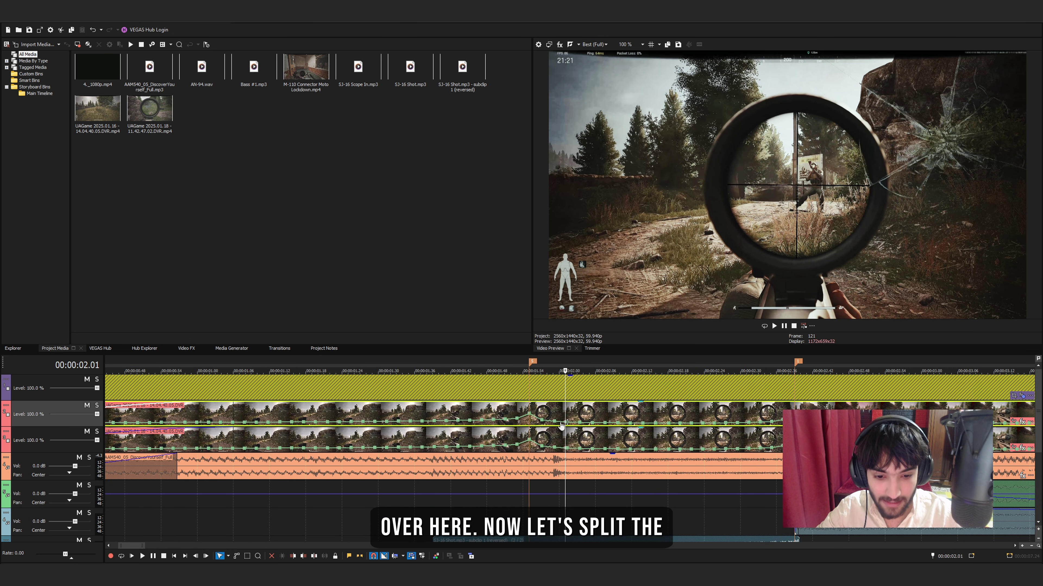
pyautogui.press('s')
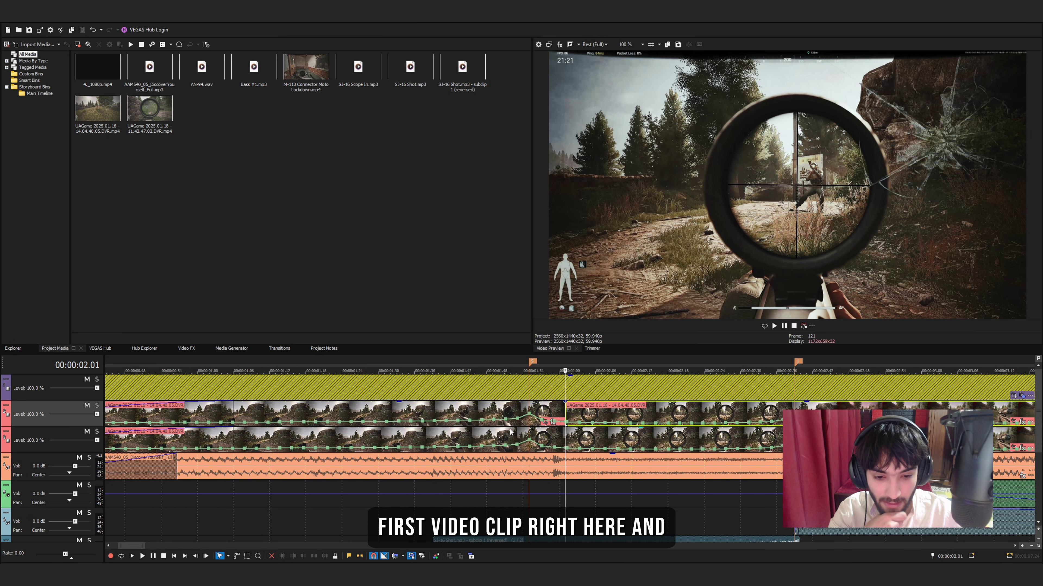
pyautogui.click(534, 415)
pyautogui.rightClick(534, 415)
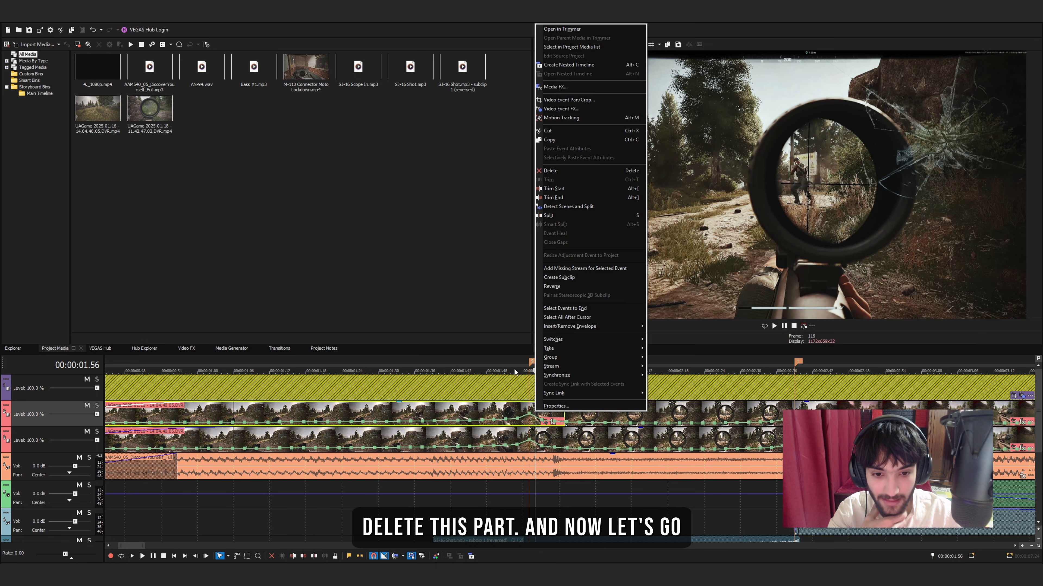
pyautogui.click(559, 171)
# Split the upper gameplay clip at 00:00:02.37, the moment of the shot, and delete the part after it.
pyautogui.scroll(-4, 544, 463)
pyautogui.click(419, 409)
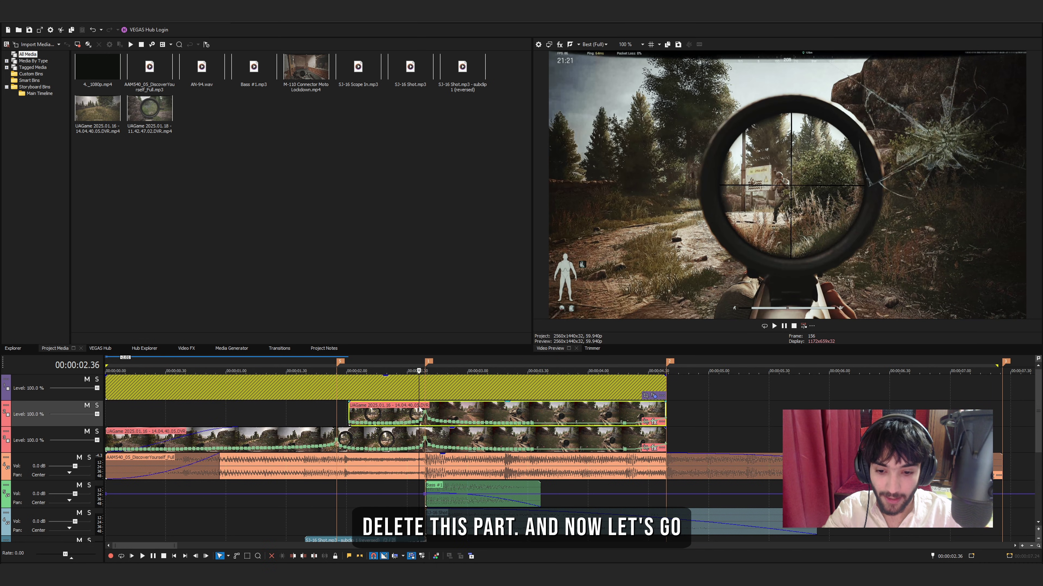
pyautogui.press('Right')
pyautogui.press('Right')
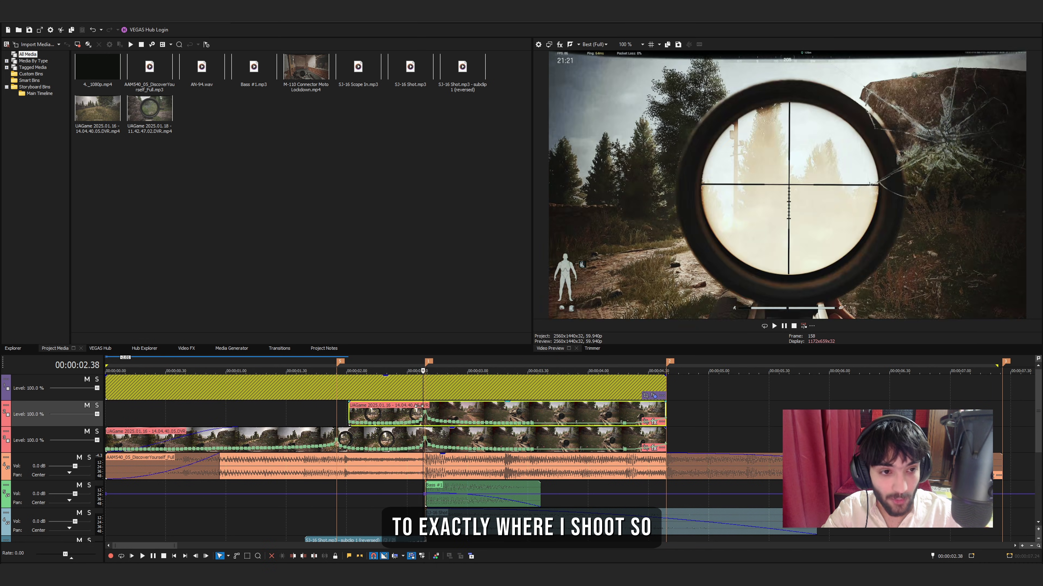
pyautogui.press('Left')
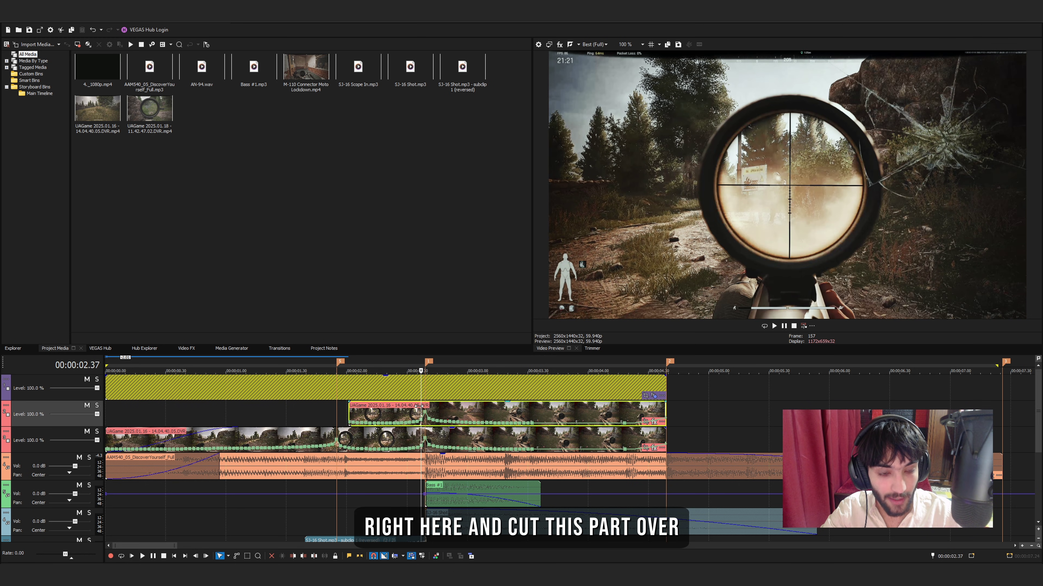
pyautogui.press('s')
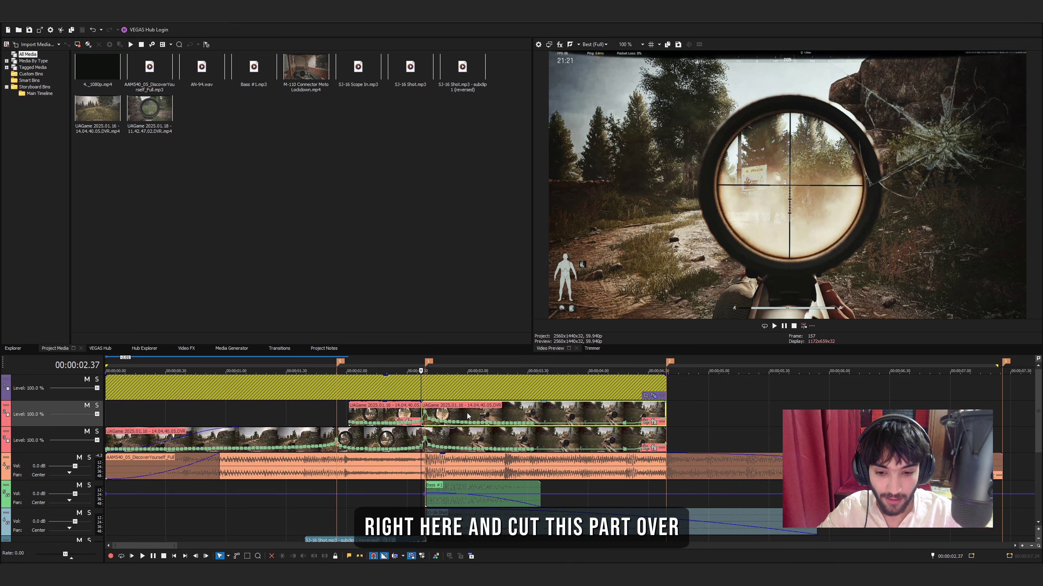
pyautogui.rightClick(465, 415)
pyautogui.click(485, 172)
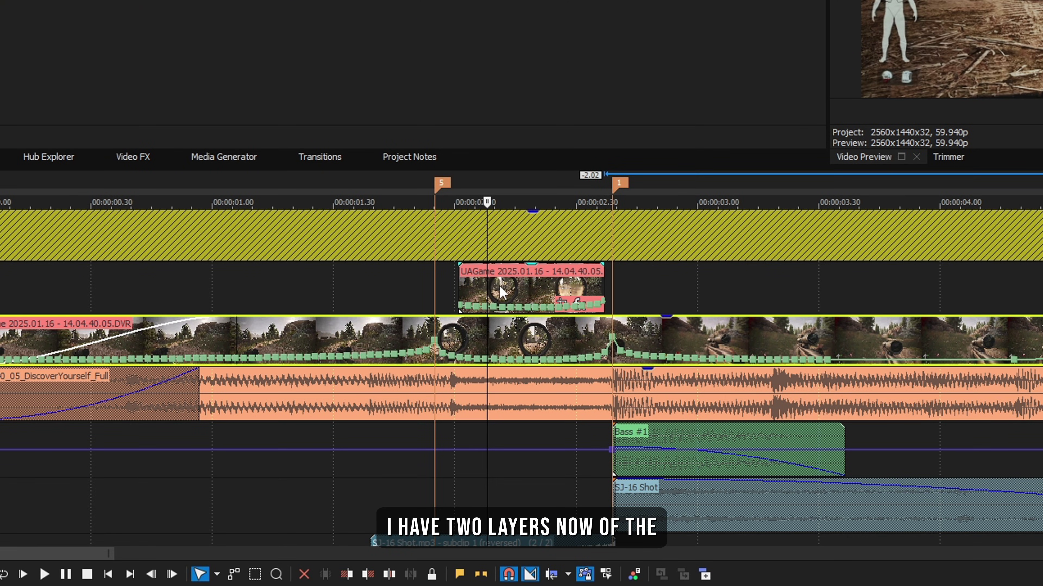
# Compare the two stacked gameplay layers and step frame by frame through the section with the open scope.
pyautogui.click(495, 288)
pyautogui.click(491, 328)
pyautogui.click(495, 288)
pyautogui.click(455, 294)
pyautogui.press('Right')
pyautogui.press('Right')
pyautogui.press('Right')
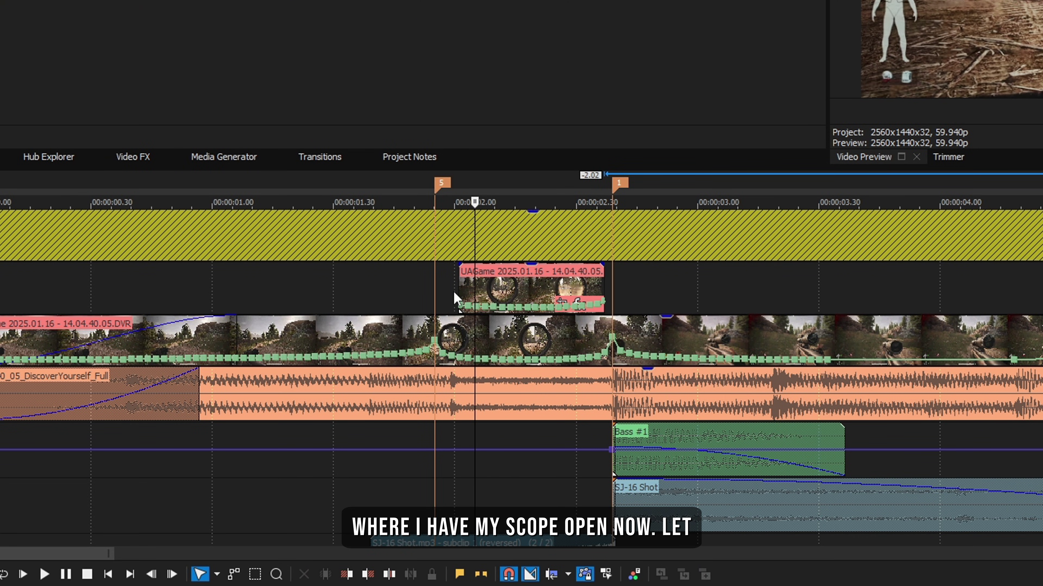
pyautogui.press('Right')
pyautogui.press('Right')
pyautogui.press('Right')
pyautogui.press('Right')
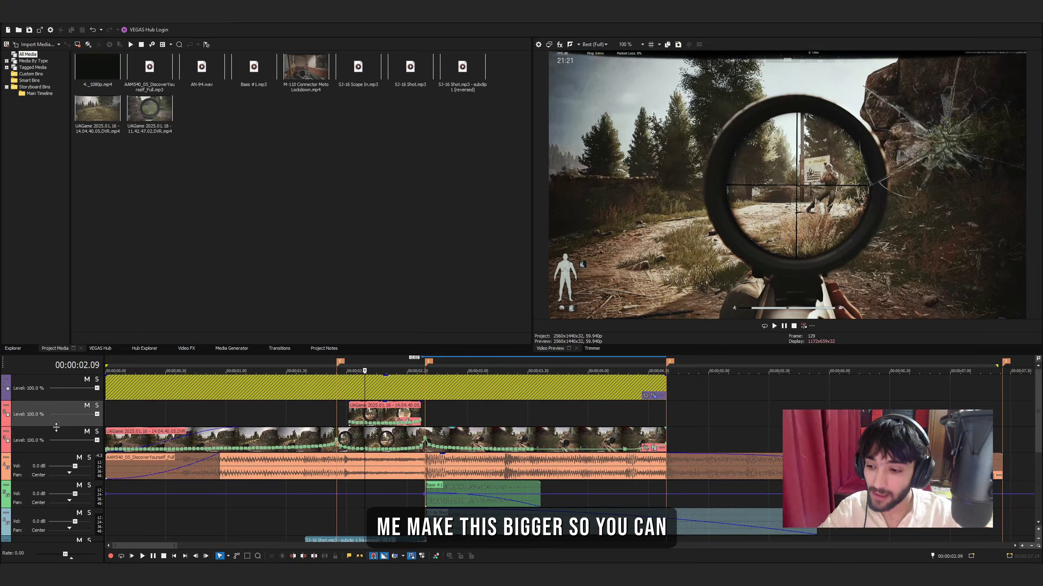
# Increase the upper gameplay track's height and enable the mask in the trimmed clip's Event Pan/Crop.
pyautogui.moveTo(56, 427); pyautogui.dragTo(56, 442)
pyautogui.click(487, 290)
pyautogui.scroll(5, 363, 423)
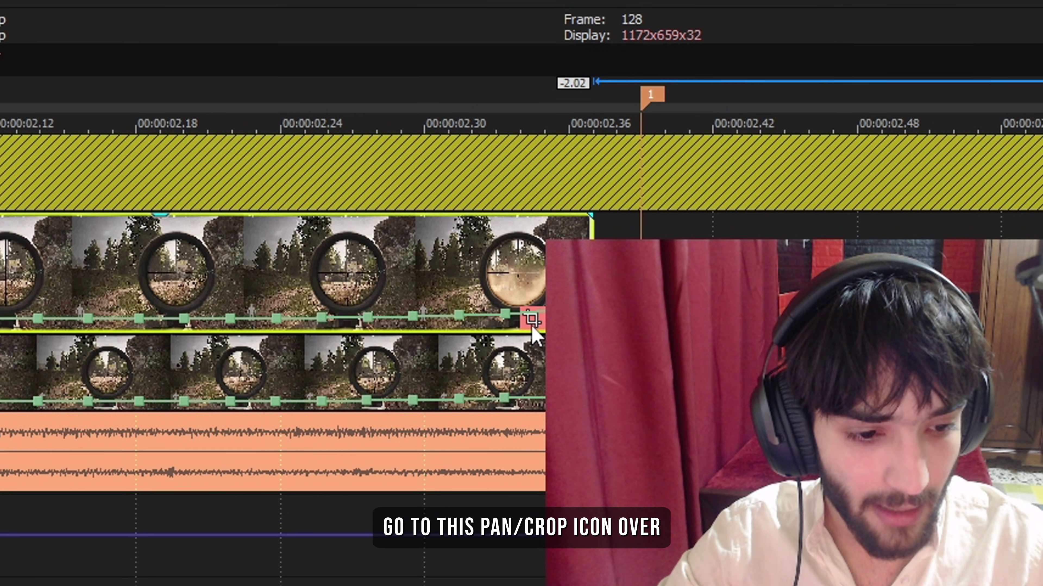
pyautogui.click(531, 319)
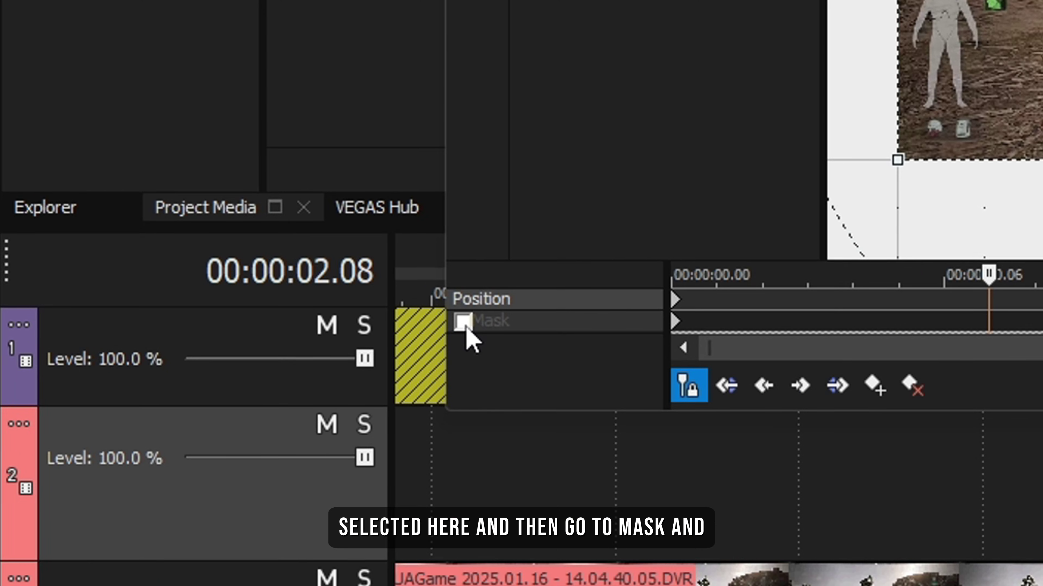
pyautogui.click(462, 321)
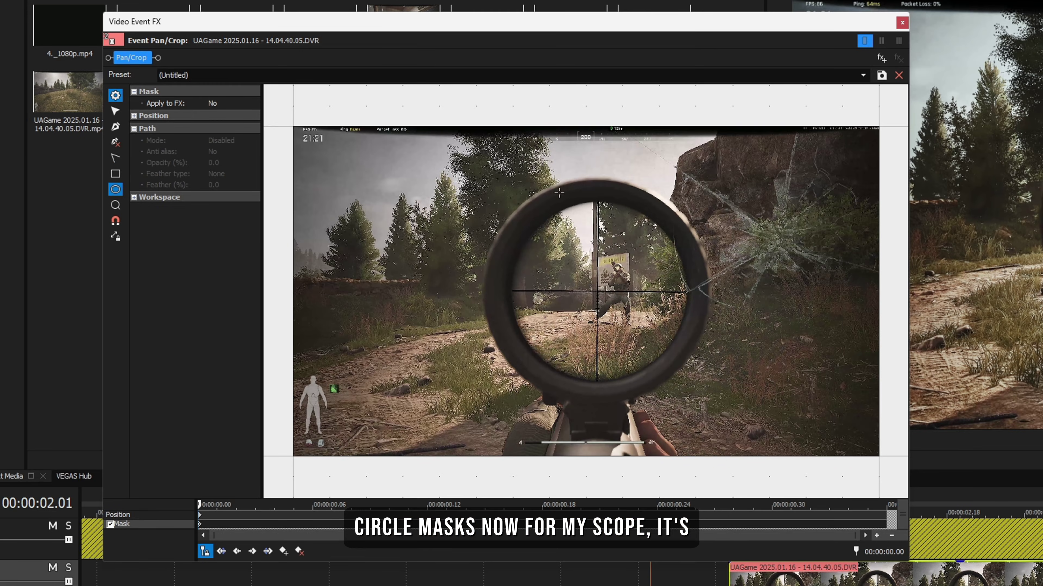
# Try a rectangular mask around the scope with its sides resized, and reset the mask.
pyautogui.click(116, 172)
pyautogui.moveTo(416, 192); pyautogui.dragTo(766, 397)
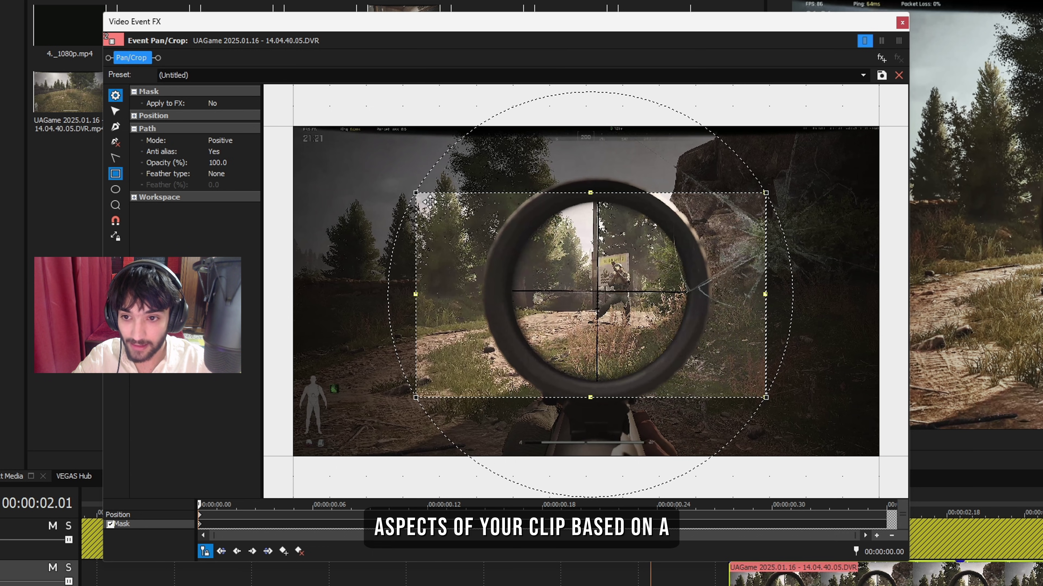
pyautogui.moveTo(765, 294); pyautogui.dragTo(695, 294)
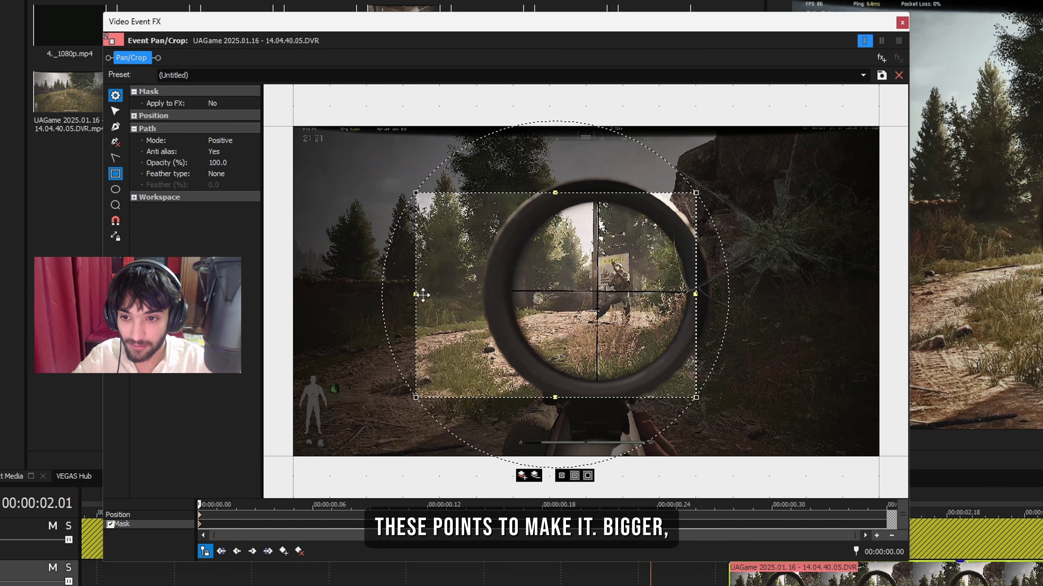
pyautogui.moveTo(416, 294); pyautogui.dragTo(507, 294)
pyautogui.moveTo(600, 192); pyautogui.dragTo(600, 173)
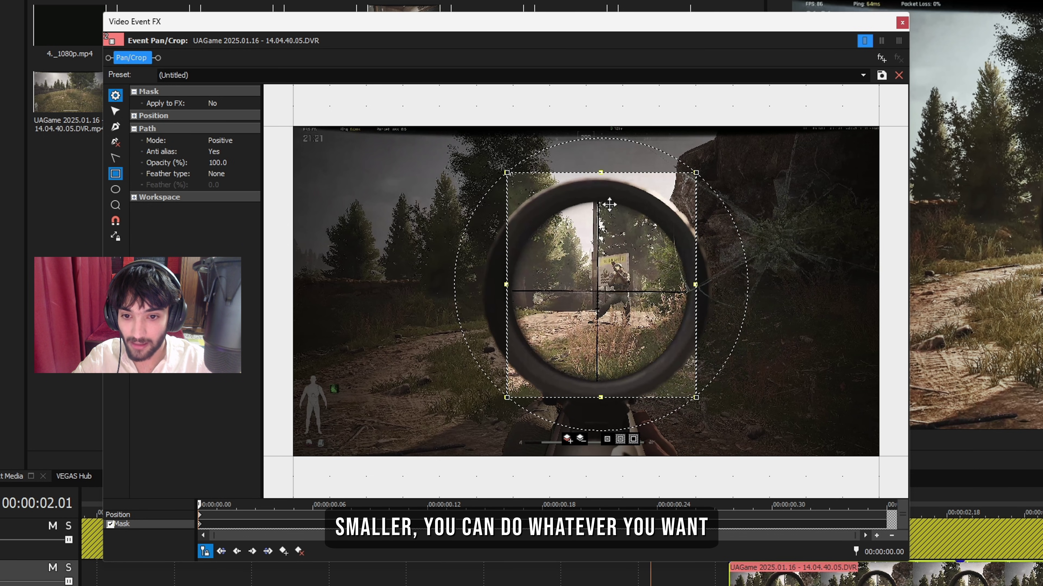
pyautogui.moveTo(696, 288); pyautogui.dragTo(720, 288)
pyautogui.rightClick(595, 295)
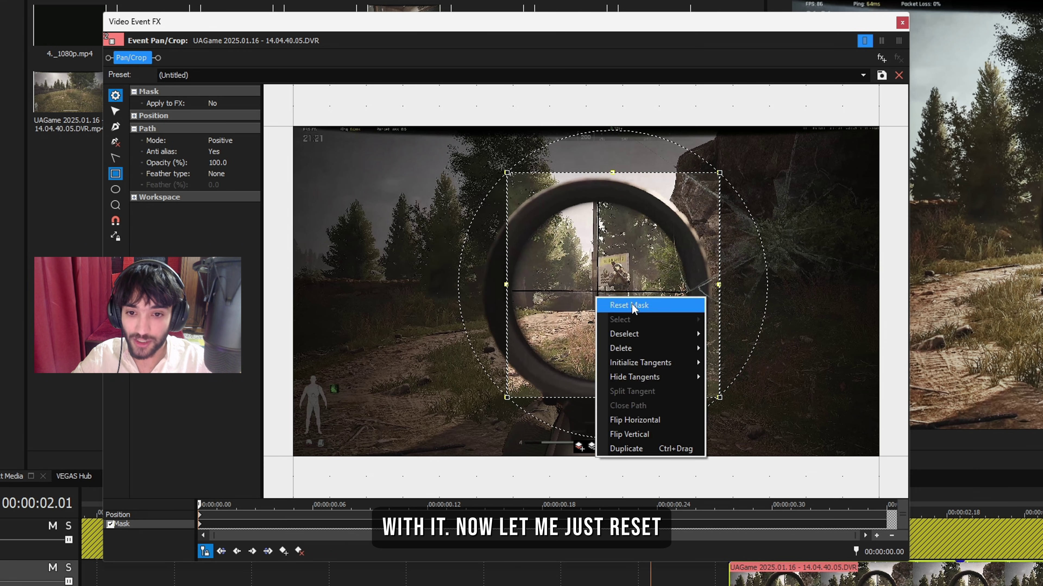
pyautogui.click(633, 306)
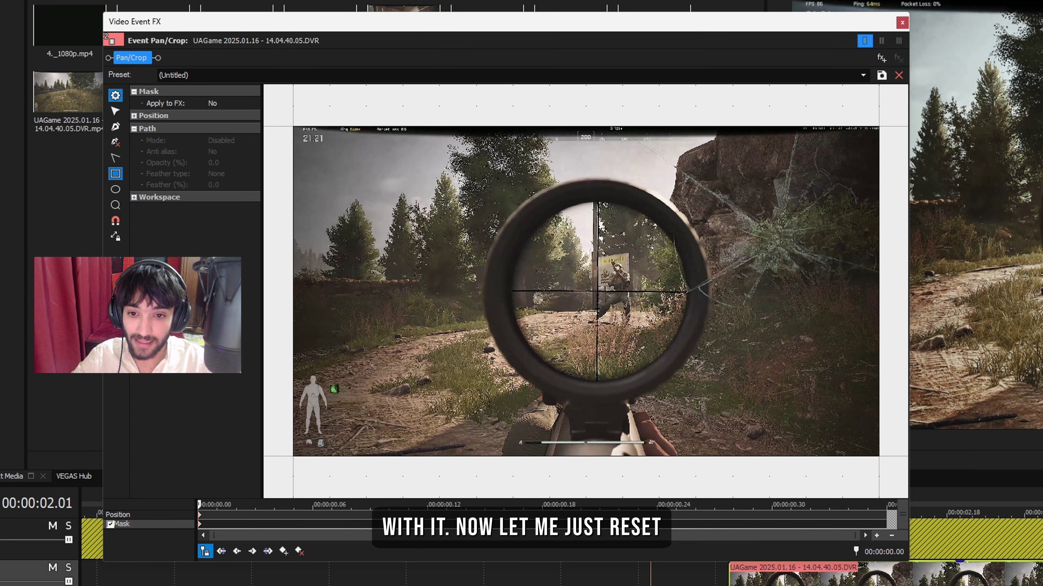
# Draw an oval mask over the scope at 00:00:00.00 and adjust its sides to fit the scope's outer rim.
pyautogui.click(116, 190)
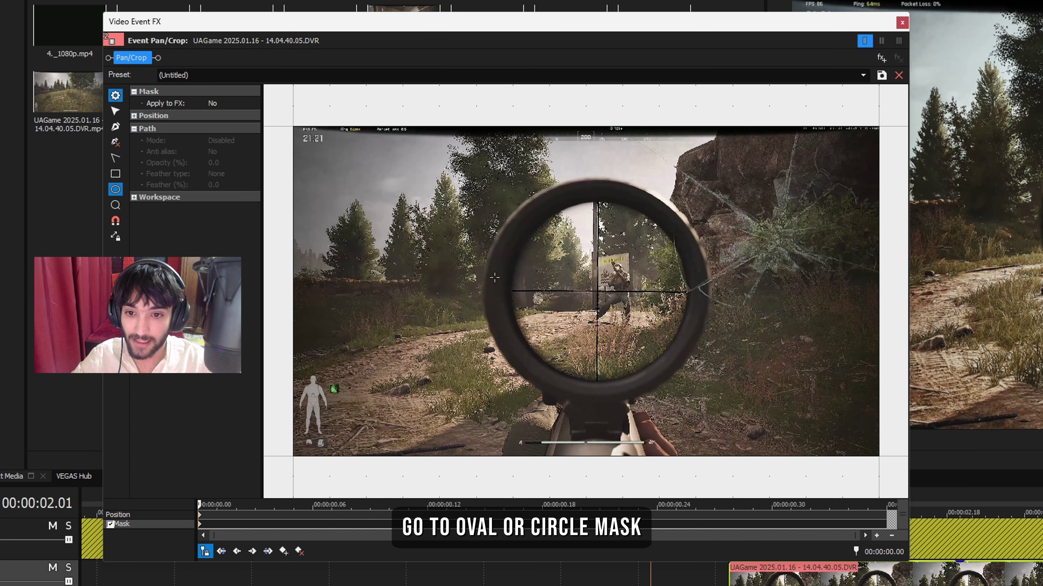
pyautogui.moveTo(485, 189); pyautogui.dragTo(703, 393)
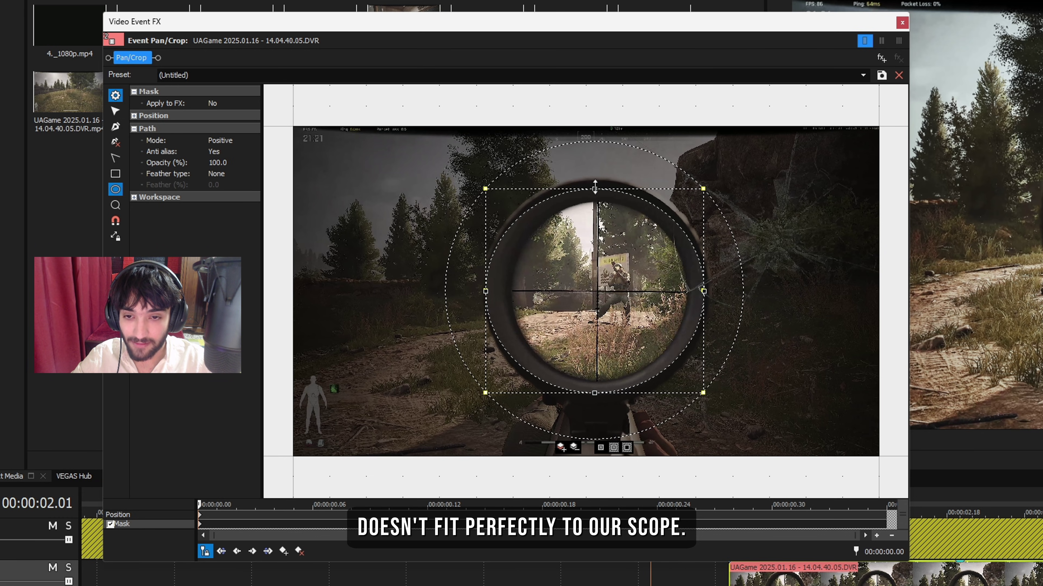
pyautogui.moveTo(594, 188); pyautogui.dragTo(591, 178)
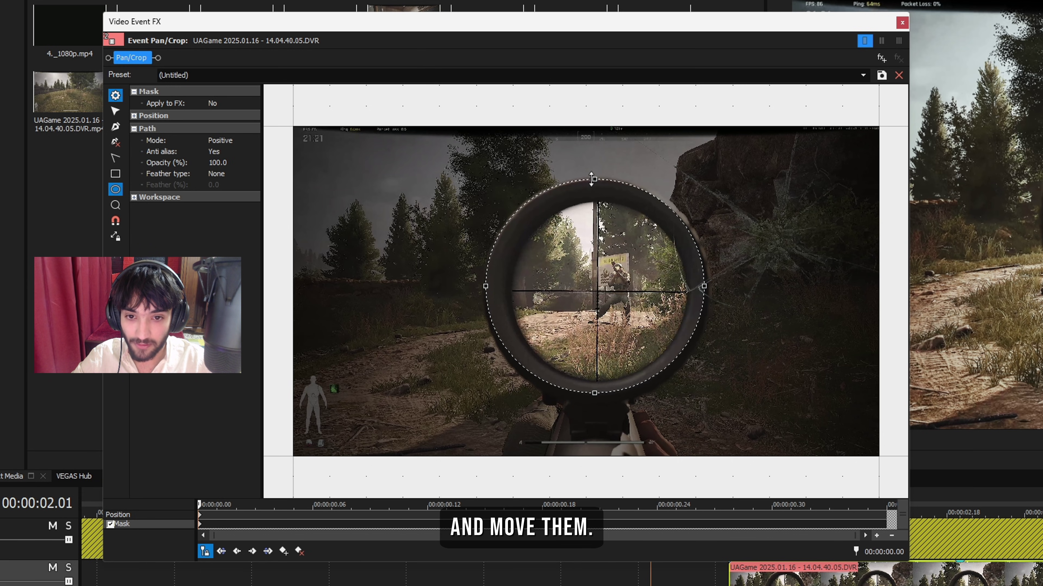
pyautogui.click(691, 286)
pyautogui.moveTo(702, 286); pyautogui.dragTo(707, 287)
pyautogui.moveTo(597, 393); pyautogui.dragTo(596, 405)
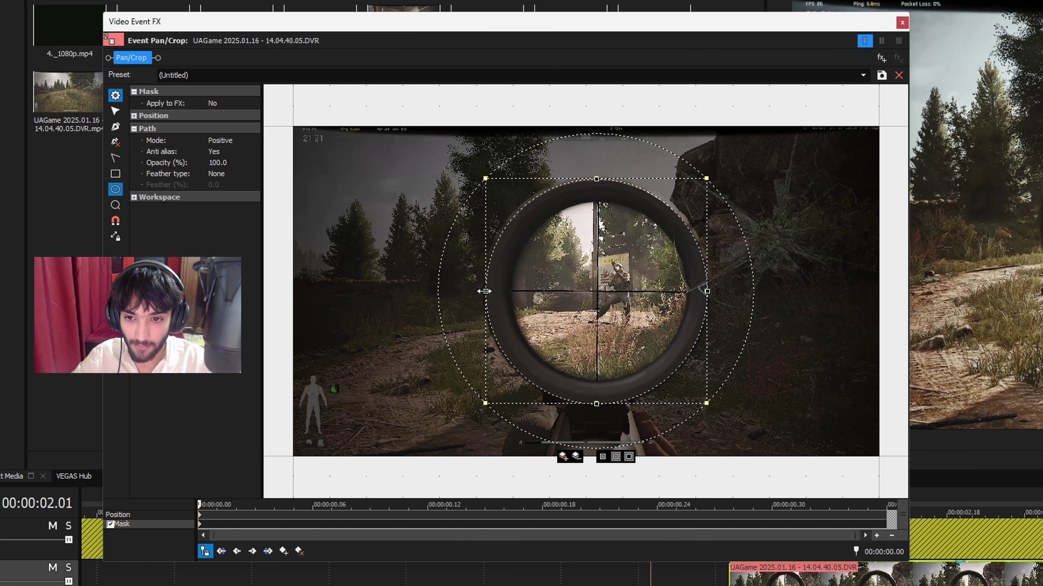
pyautogui.moveTo(484, 291); pyautogui.dragTo(481, 290)
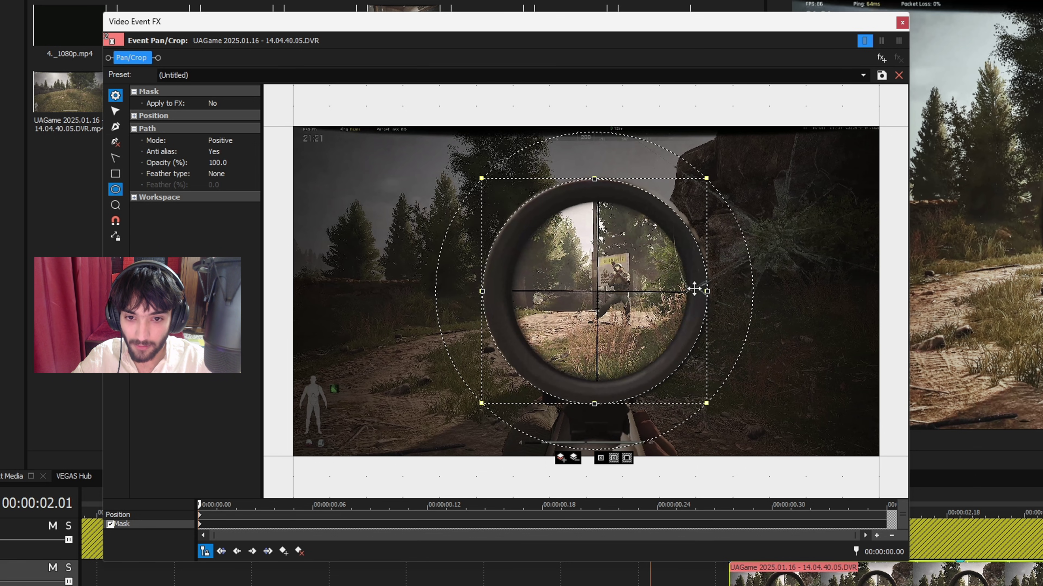
pyautogui.moveTo(706, 291); pyautogui.dragTo(708, 291)
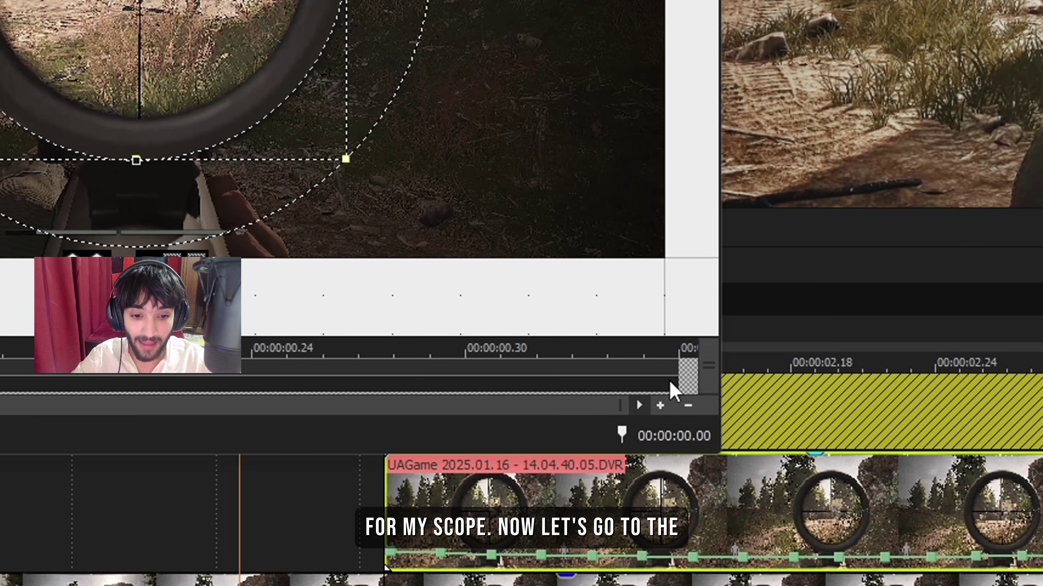
# Refit the oval mask to the scope's outer rim at 00:00:00.36 on the mask timeline.
pyautogui.click(670, 384)
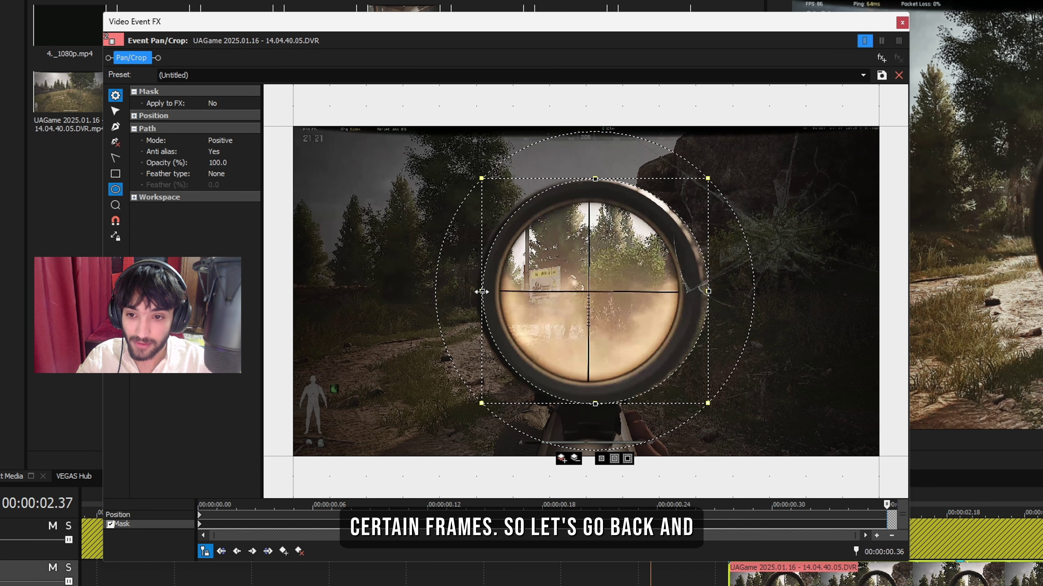
pyautogui.moveTo(481, 291); pyautogui.dragTo(475, 292)
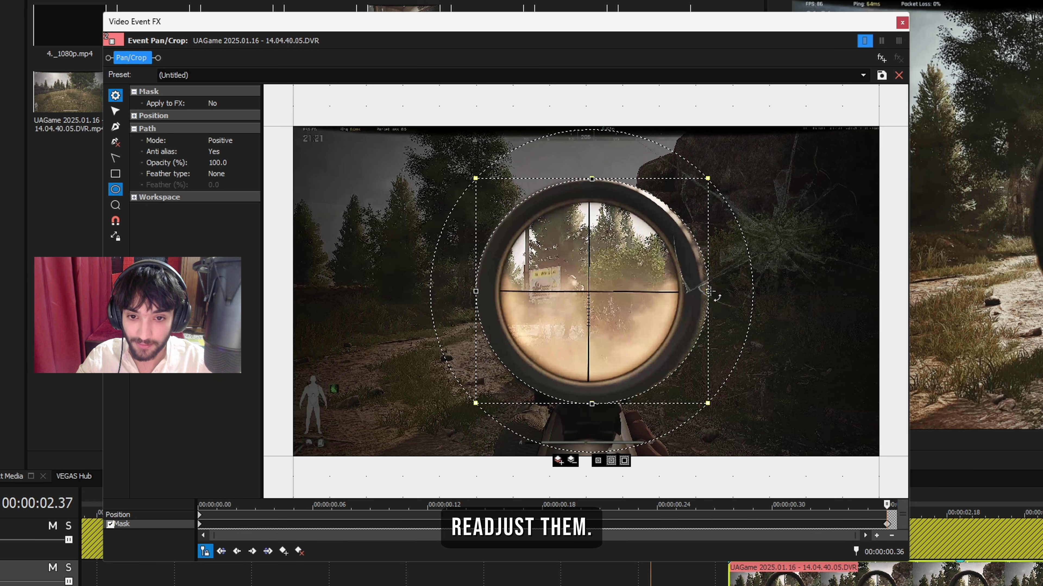
pyautogui.moveTo(709, 291); pyautogui.dragTo(701, 293)
pyautogui.moveTo(592, 180); pyautogui.dragTo(583, 181)
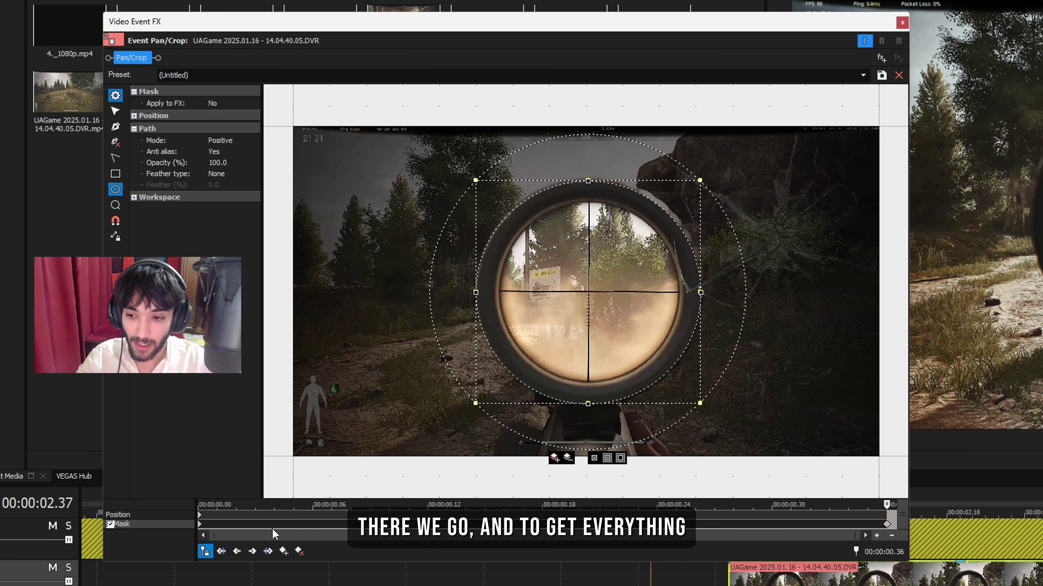
# Check the oval mask frame by frame from the first keyframe and refit its right side to the scope's rim at 00:00:00.27.
pyautogui.click(209, 521)
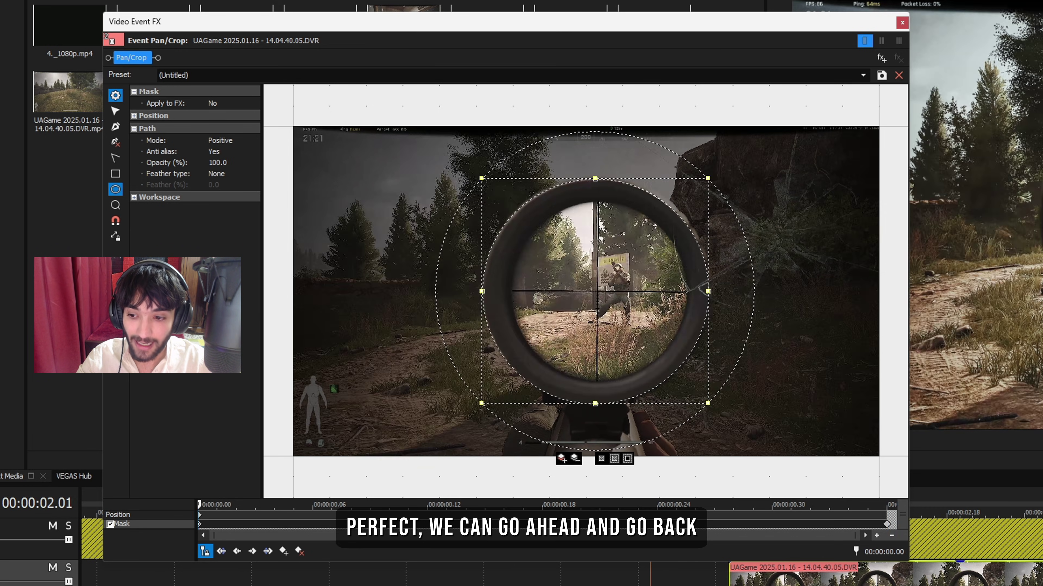
pyautogui.press('Right')
pyautogui.press('Right')
pyautogui.press('Right')
pyautogui.press('Right')
pyautogui.press('Right')
pyautogui.press('Right')
pyautogui.press('Right')
pyautogui.press('Right')
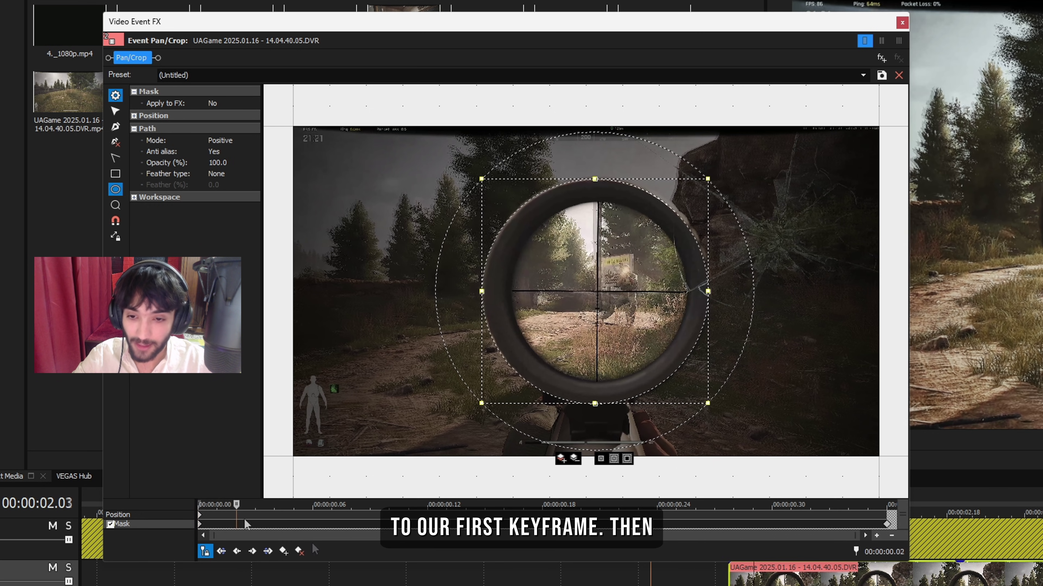
pyautogui.press('Right')
pyautogui.press('Right')
pyautogui.press('Right')
pyautogui.press('Right')
pyautogui.press('Right')
pyautogui.press('Right')
pyautogui.press('Right')
pyautogui.press('Right')
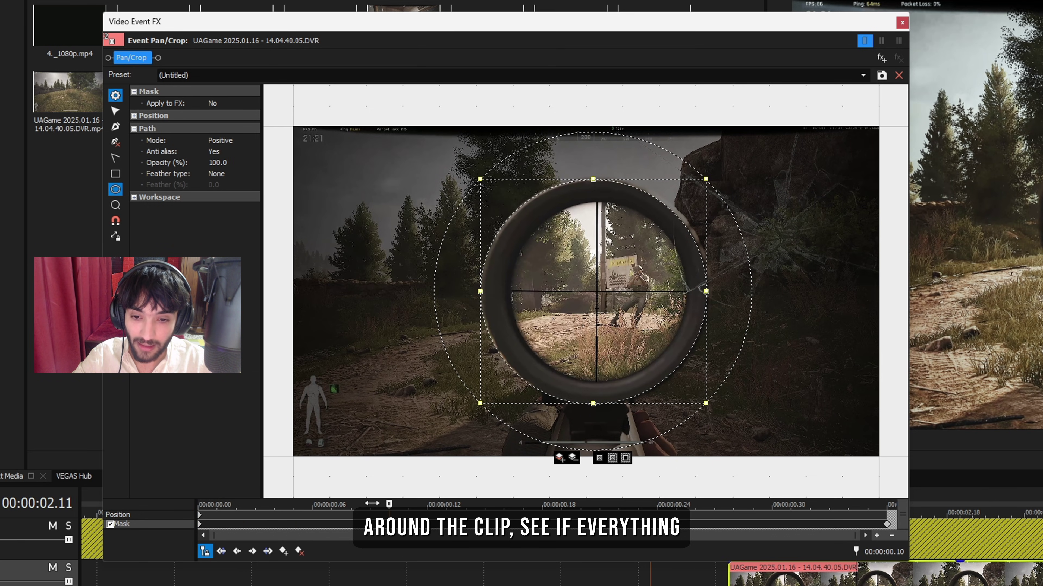
pyautogui.press('Right')
pyautogui.press('Right')
pyautogui.press('Right')
pyautogui.press('Right')
pyautogui.press('Right')
pyautogui.press('Right')
pyautogui.press('Right')
pyautogui.press('Right')
pyautogui.press('Right')
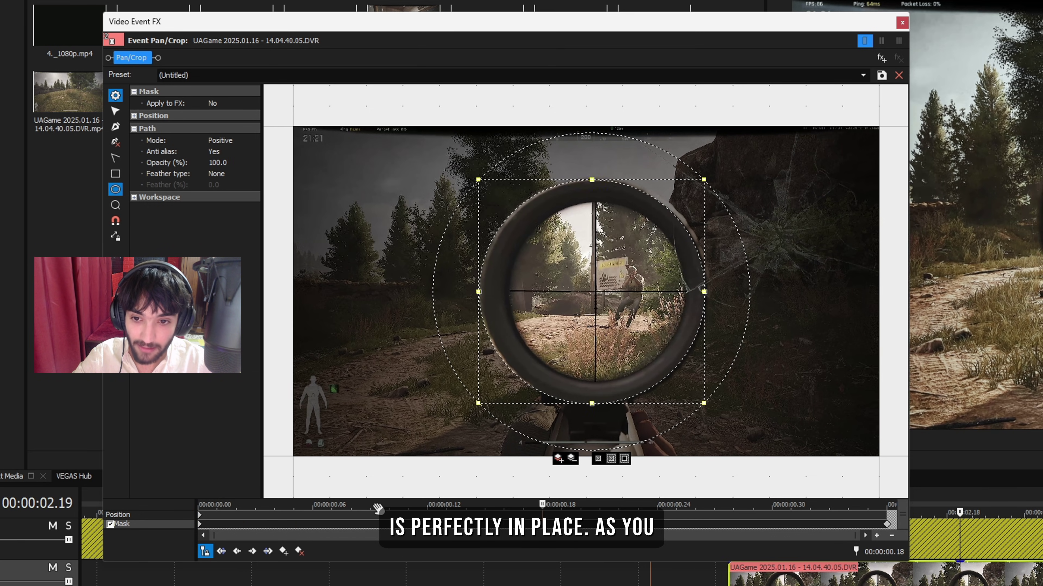
pyautogui.press('Right')
pyautogui.press('Right')
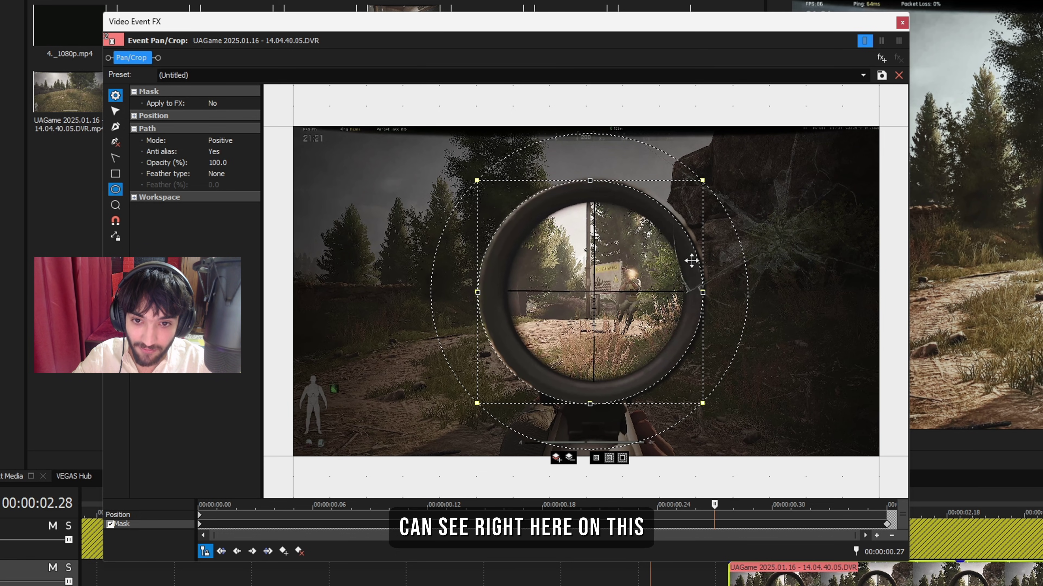
pyautogui.moveTo(702, 291); pyautogui.dragTo(703, 291)
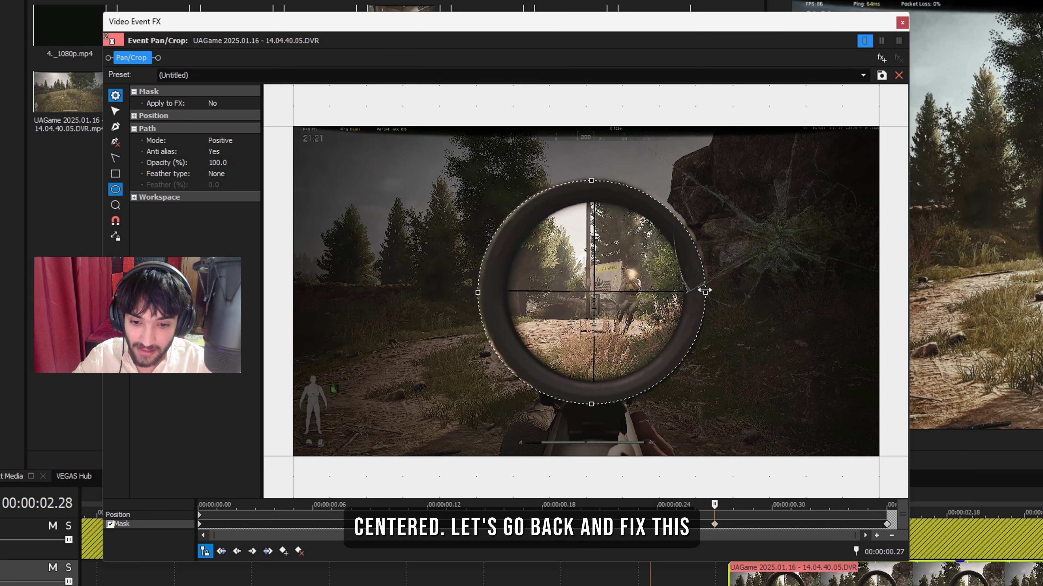
# Check the oval mask's fit from 00:00:00.27 to the clip's end and again from the first keyframe.
pyautogui.click(733, 523)
pyautogui.press('Right')
pyautogui.press('Right')
pyautogui.press('Right')
pyautogui.press('Right')
pyautogui.press('Right')
pyautogui.press('Right')
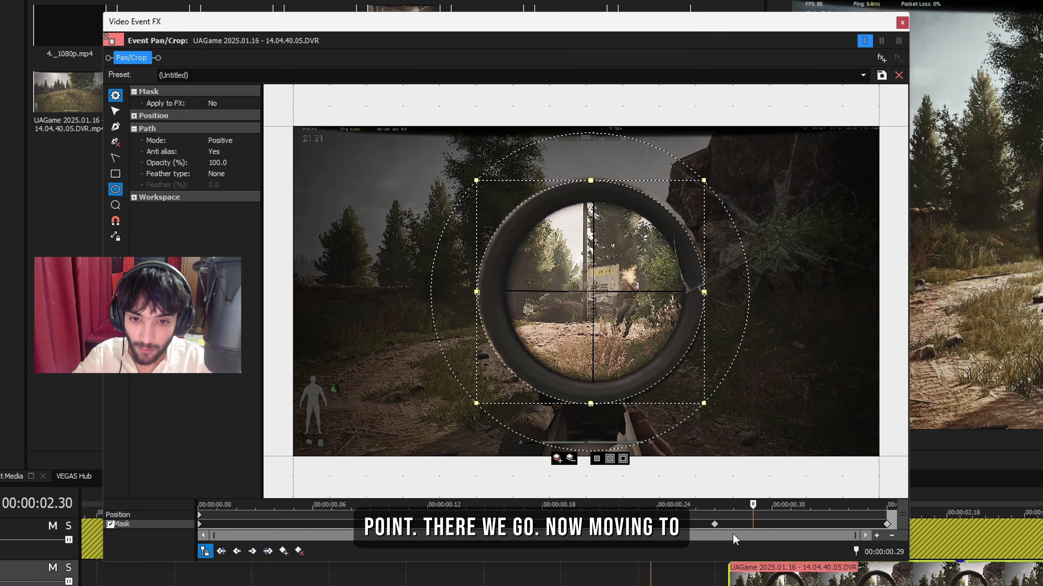
pyautogui.press('Right')
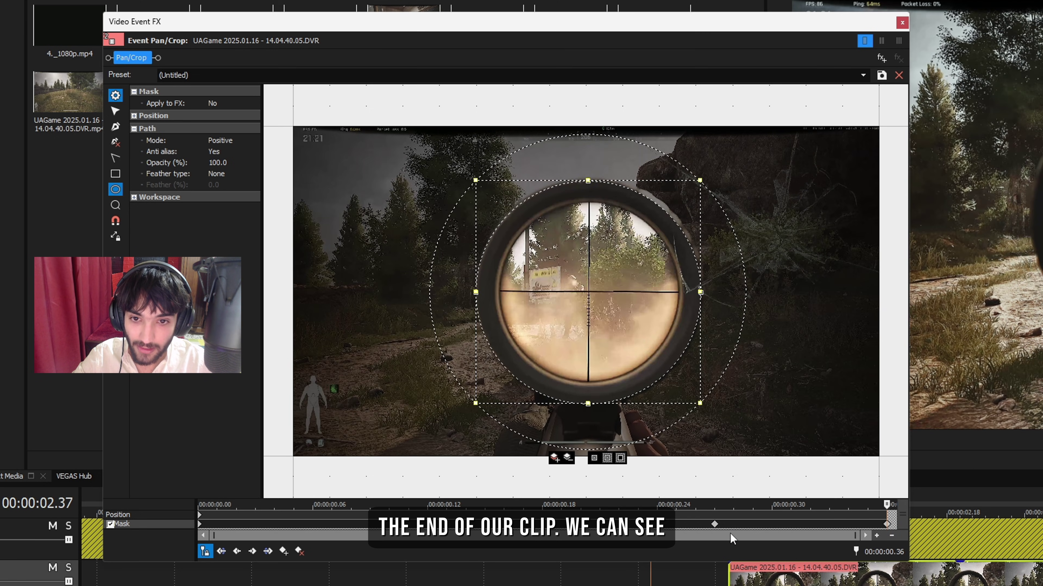
pyautogui.click(201, 524)
pyautogui.press('Right')
pyautogui.press('Right')
pyautogui.press('Right')
pyautogui.press('Right')
pyautogui.press('Right')
pyautogui.press('Right')
pyautogui.press('Right')
pyautogui.press('Right')
pyautogui.press('Right')
pyautogui.press('Right')
pyautogui.press('Right')
pyautogui.press('Right')
pyautogui.press('Right')
pyautogui.press('Right')
pyautogui.press('Right')
pyautogui.press('Right')
pyautogui.press('Right')
pyautogui.press('Right')
pyautogui.press('Right')
pyautogui.press('Right')
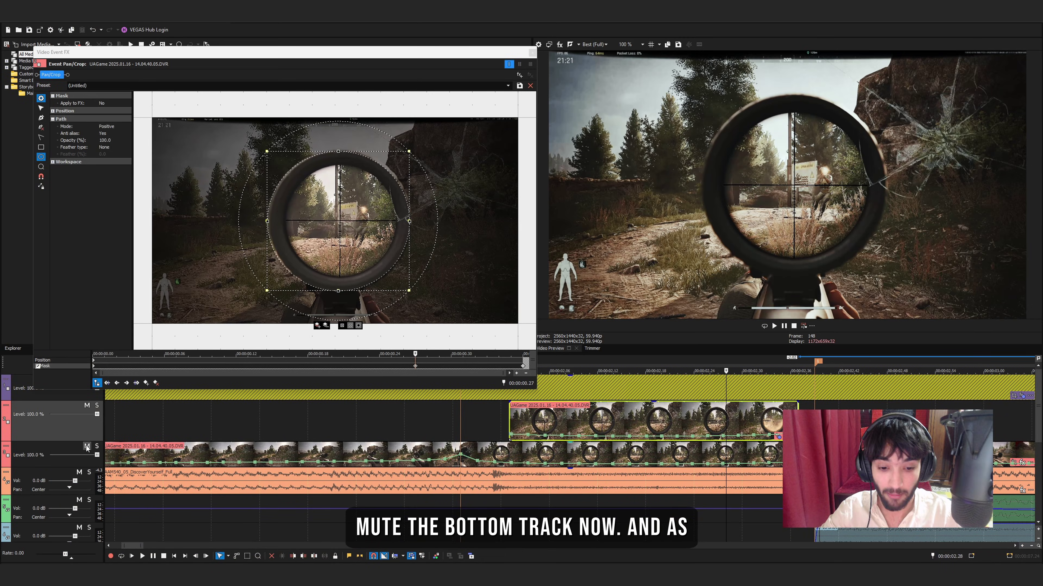
# Mute the lower gameplay track and refit the oval mask's left side to the scope's rim at the 00:00:00.27 keyframe.
pyautogui.click(87, 446)
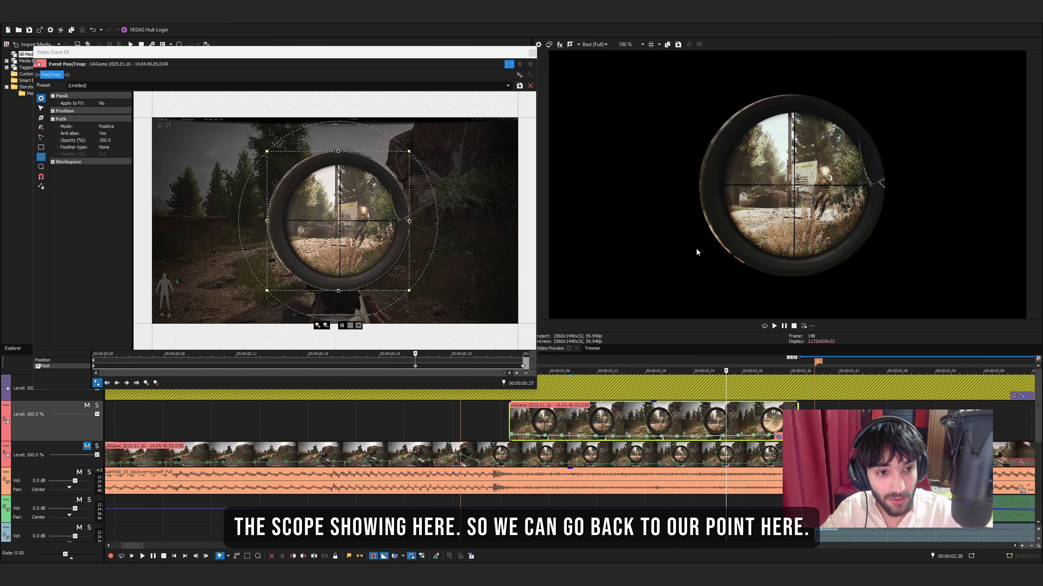
pyautogui.click(415, 367)
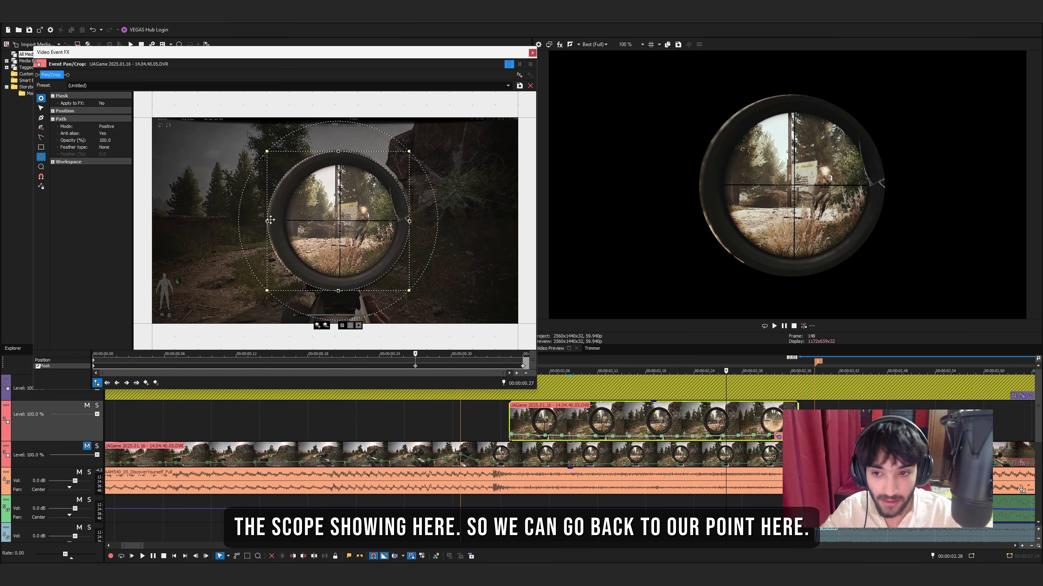
pyautogui.moveTo(267, 221); pyautogui.dragTo(269, 220)
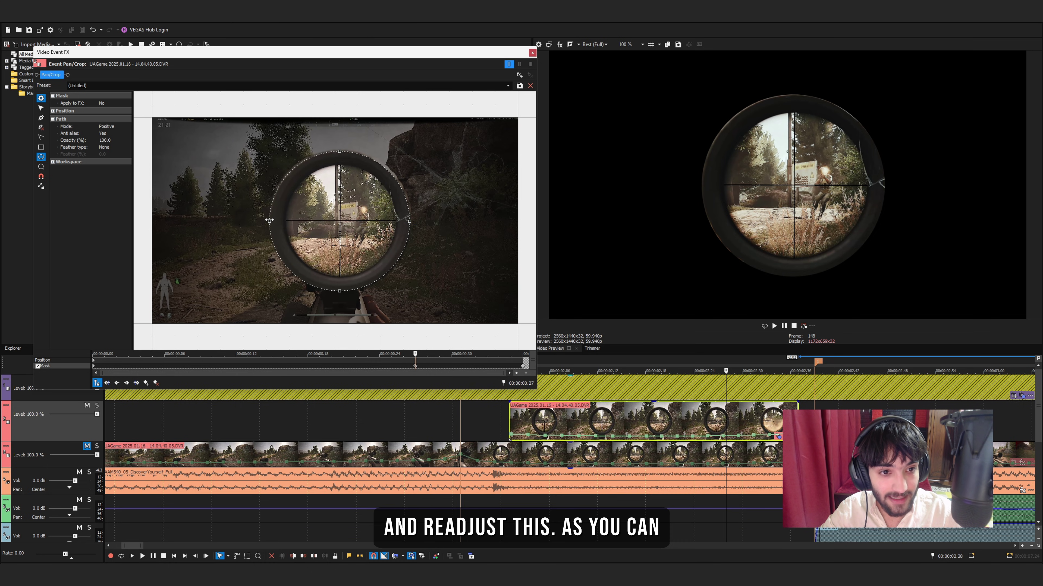
pyautogui.click(270, 221)
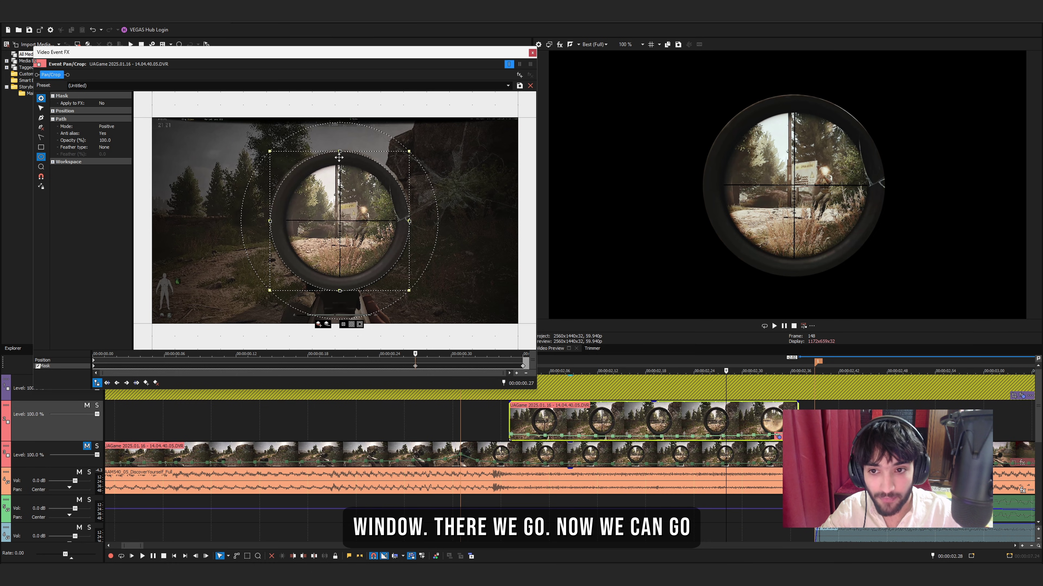
# Examine the isolated scope at several points of the clip and at the existing mask keyframes.
pyautogui.click(475, 365)
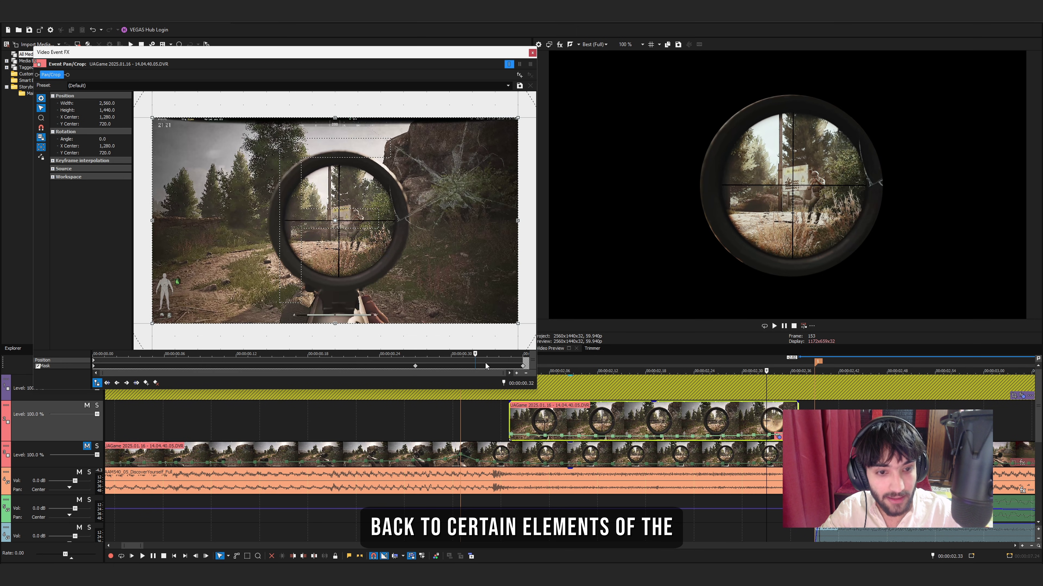
pyautogui.click(523, 367)
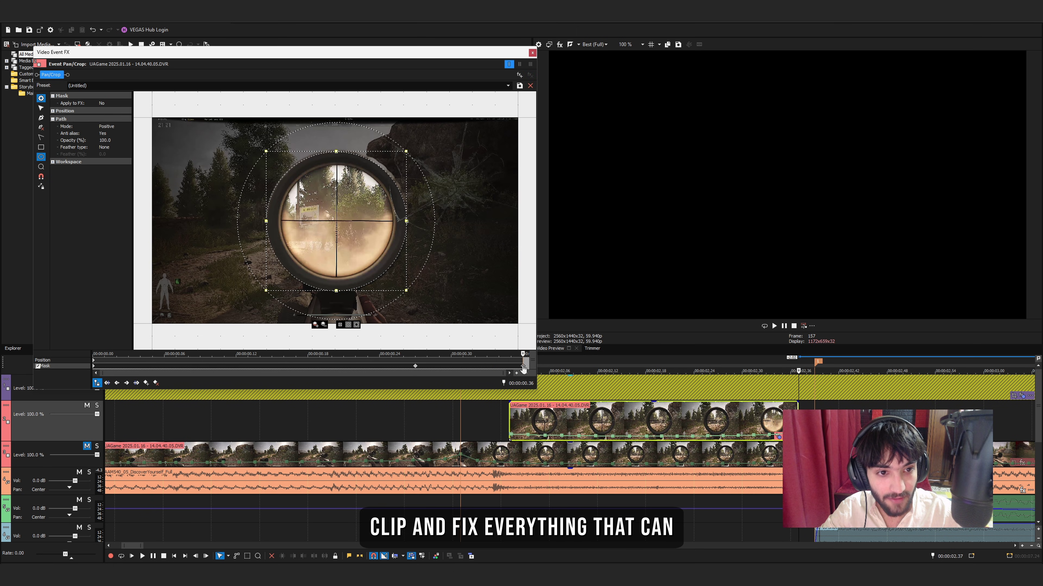
pyautogui.click(511, 365)
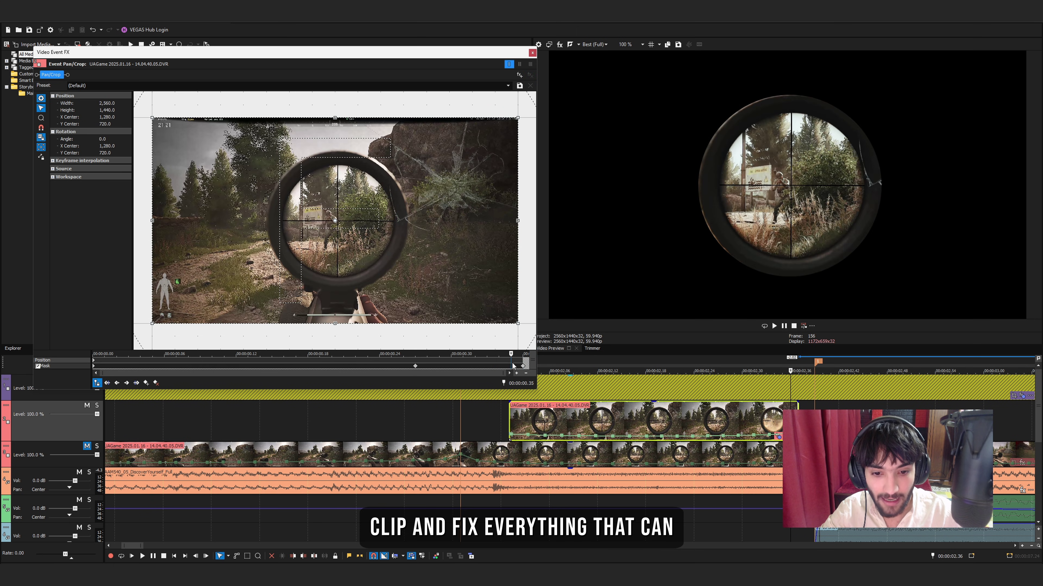
pyautogui.click(471, 365)
pyautogui.moveTo(486, 354); pyautogui.dragTo(93, 354)
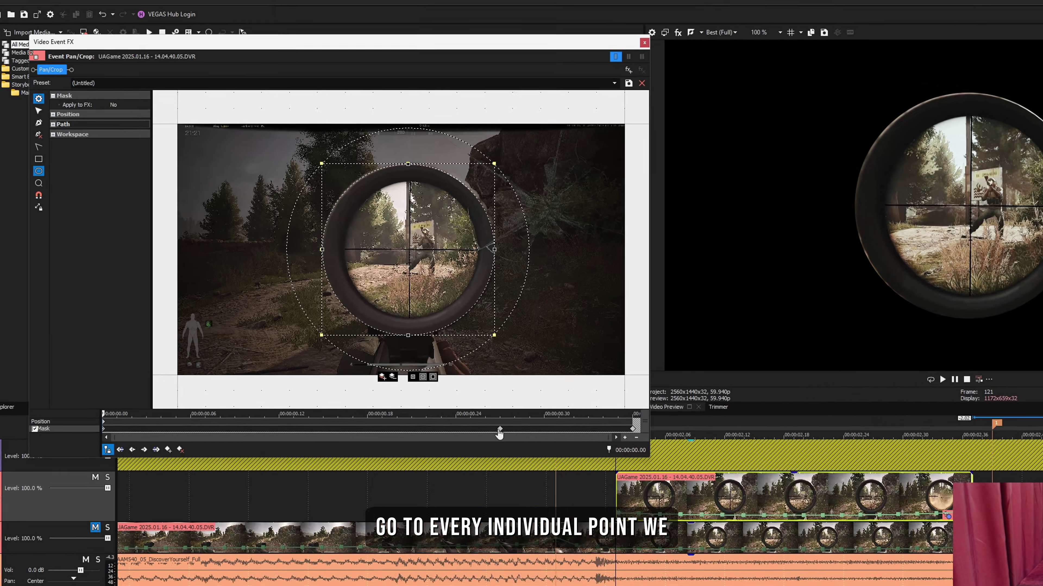
pyautogui.click(415, 366)
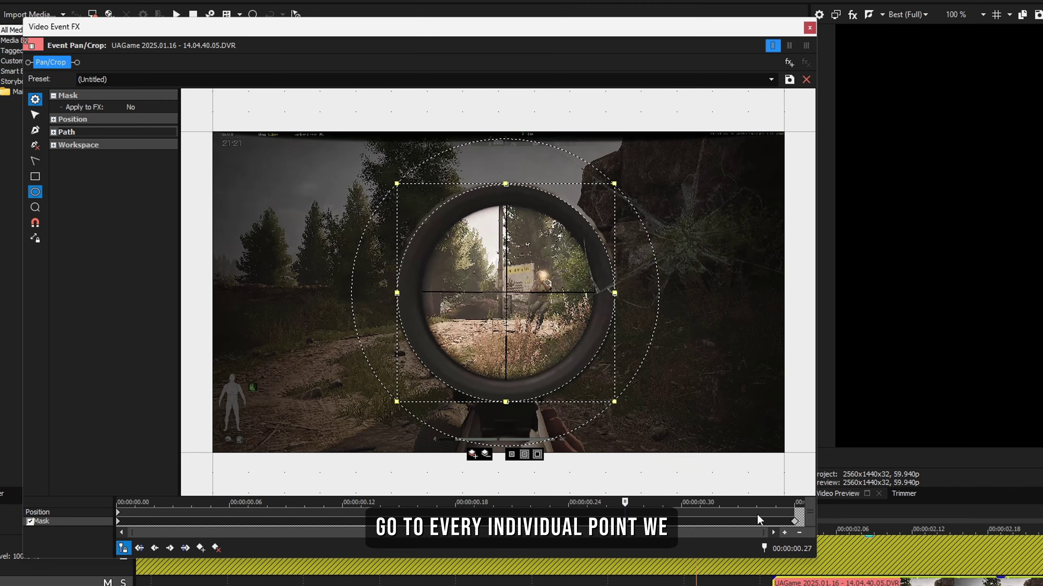
pyautogui.click(796, 522)
# Set the mask path's mode to Negative at the 00:00:00.00 keyframe.
pyautogui.click(120, 523)
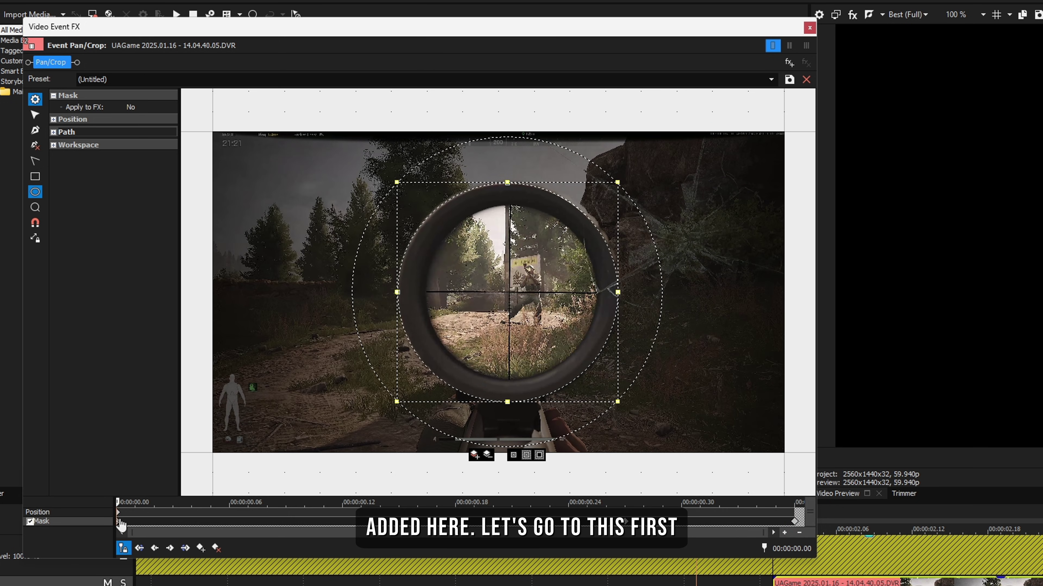
pyautogui.click(53, 132)
pyautogui.click(138, 149)
pyautogui.click(148, 149)
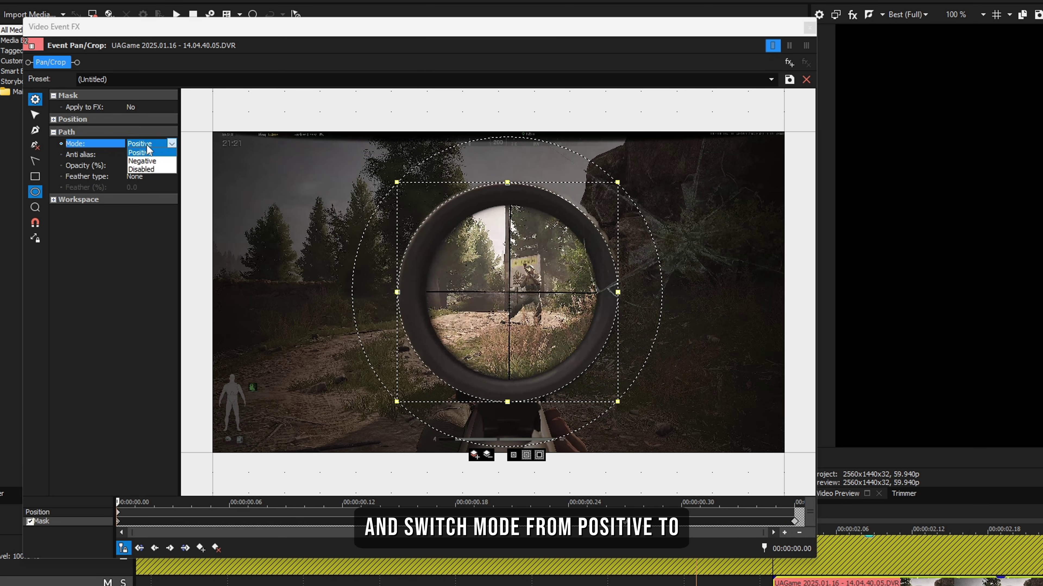
pyautogui.click(151, 162)
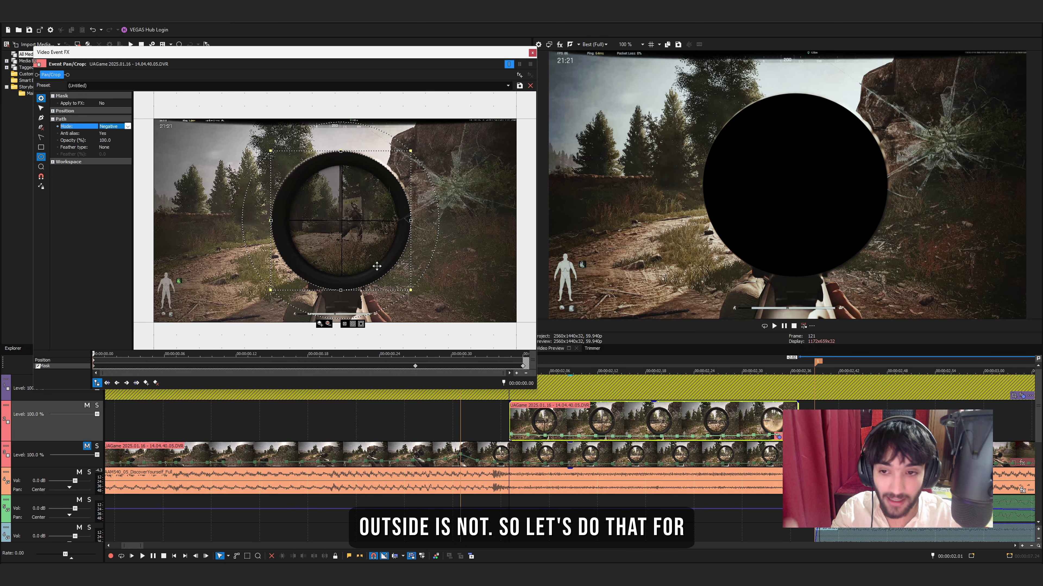
# Set the mask path's mode to Negative at the 00:00:00.27 and 00:00:00.36 keyframes.
pyautogui.click(415, 367)
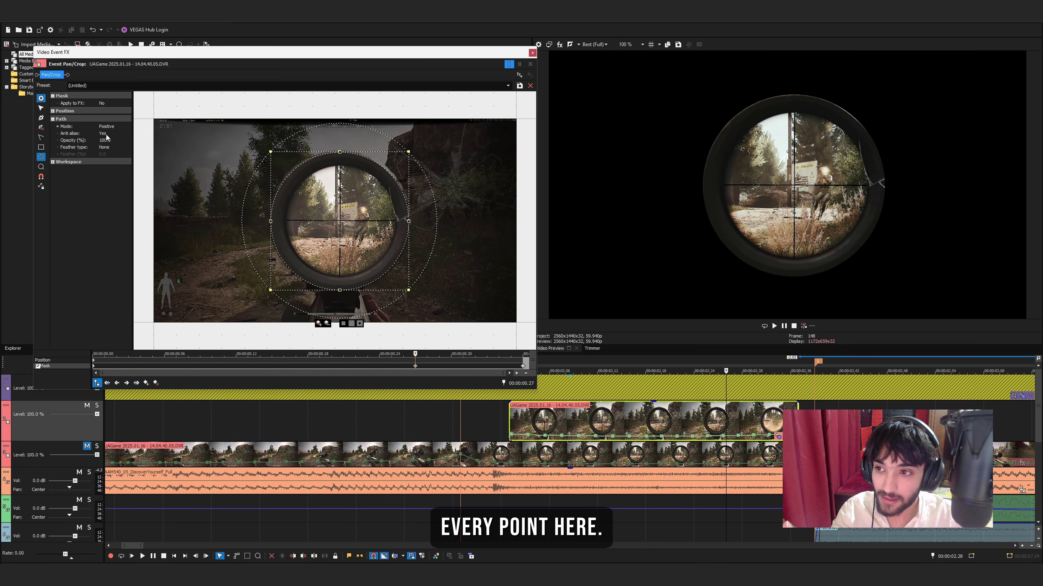
pyautogui.click(107, 129)
pyautogui.click(112, 128)
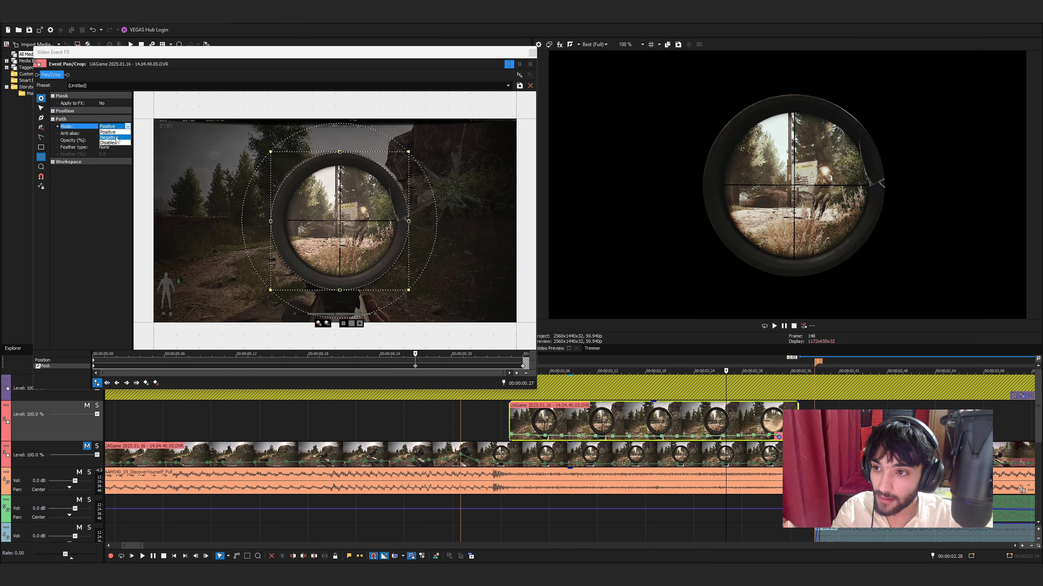
pyautogui.click(115, 138)
pyautogui.click(522, 367)
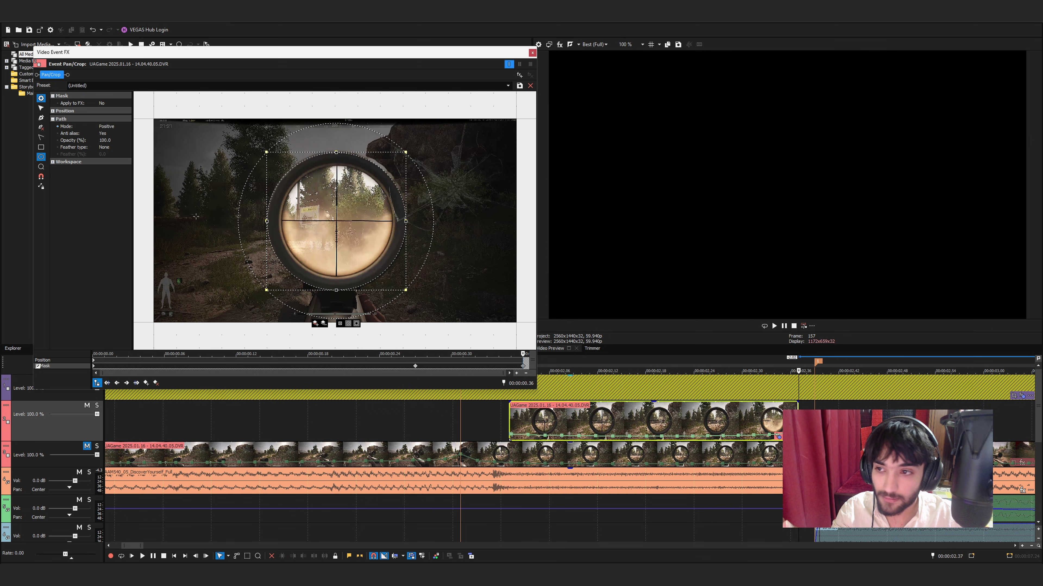
pyautogui.click(110, 129)
pyautogui.click(115, 138)
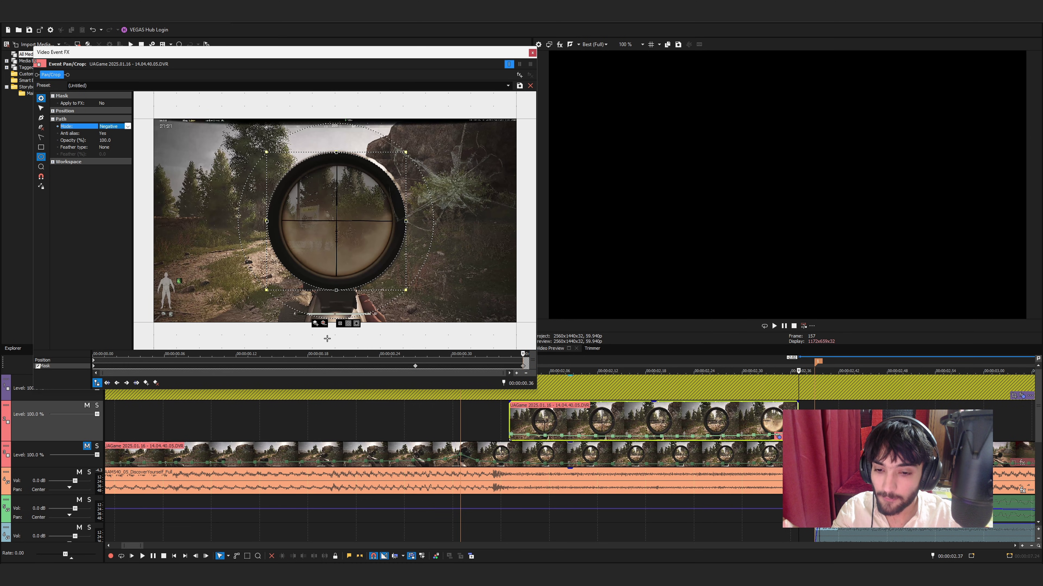
# Set the mask path's feather type to In with a 2% feather at the 00:00:00.27 keyframe.
pyautogui.click(415, 366)
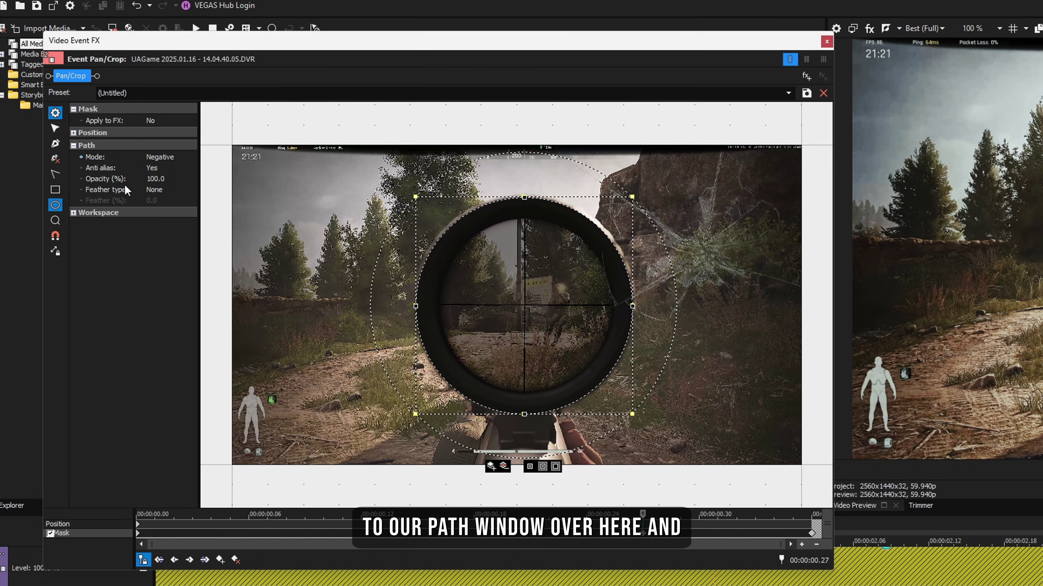
pyautogui.click(161, 190)
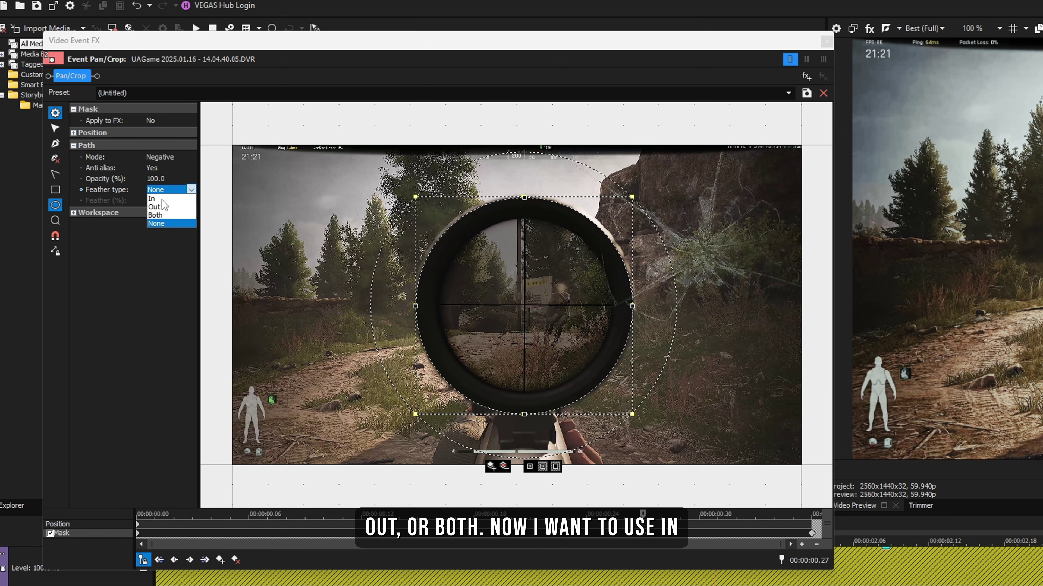
pyautogui.click(162, 199)
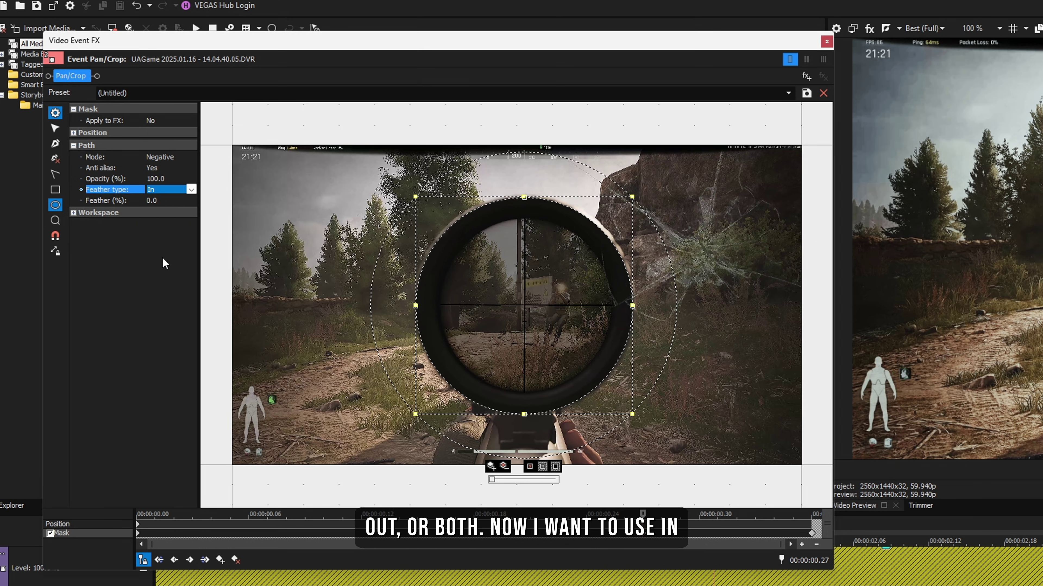
pyautogui.click(153, 200)
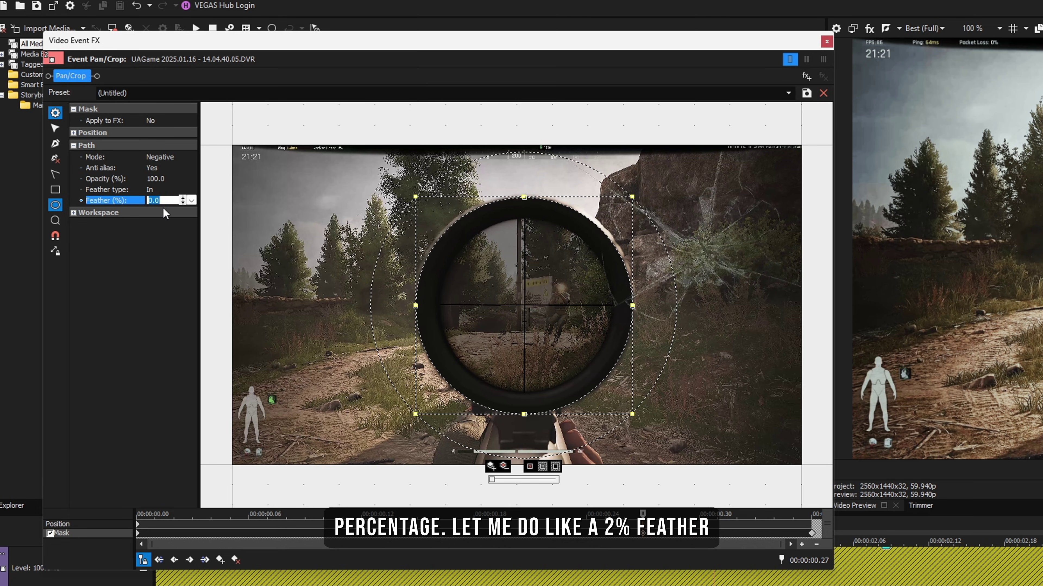
pyautogui.write('2')
pyautogui.press('Return')
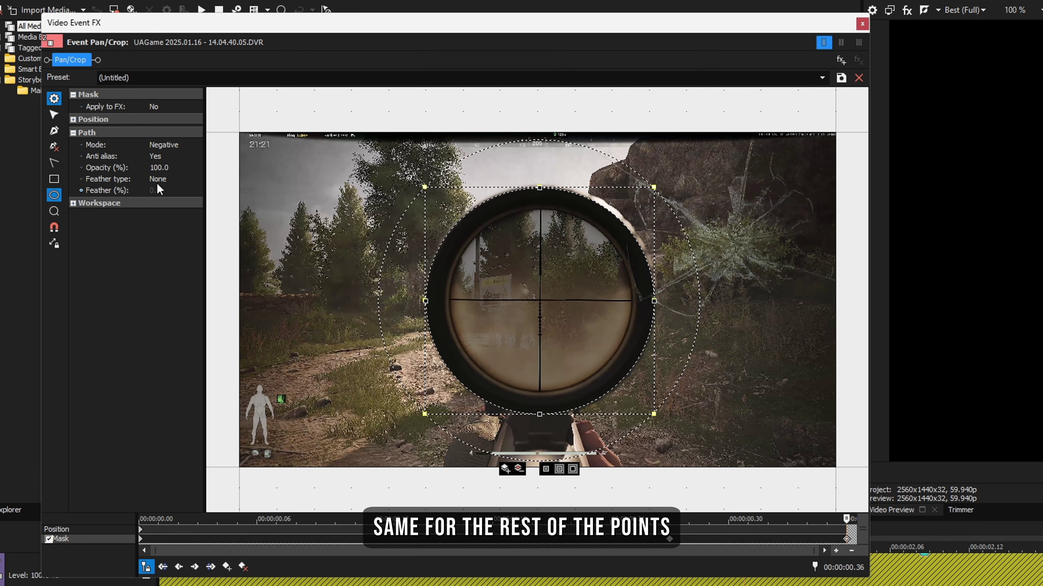
# Set the mask path's feather type to In with a 2% feather at the 00:00:00.36 keyframe.
pyautogui.click(161, 180)
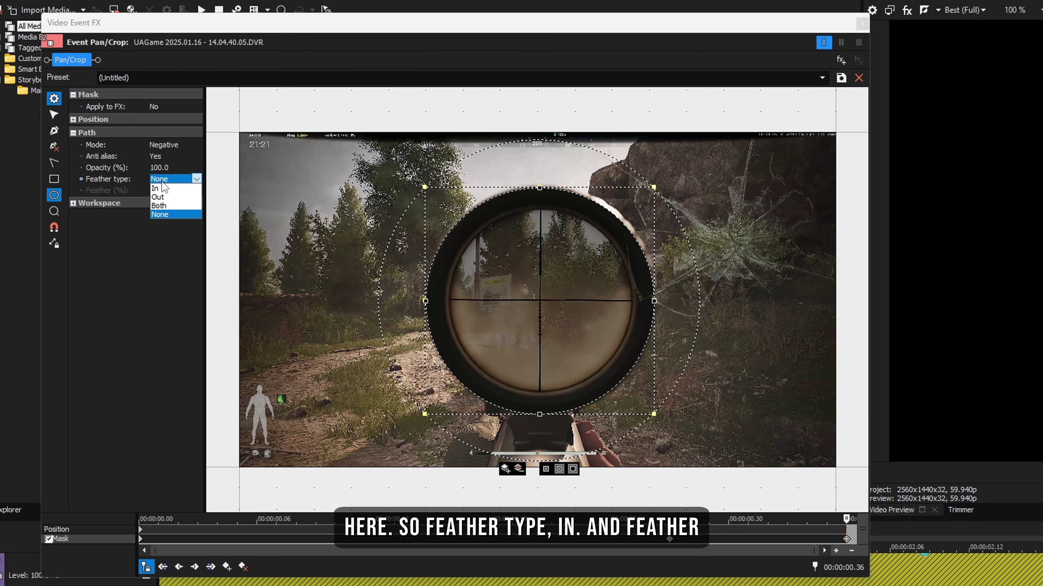
pyautogui.click(166, 189)
pyautogui.click(159, 191)
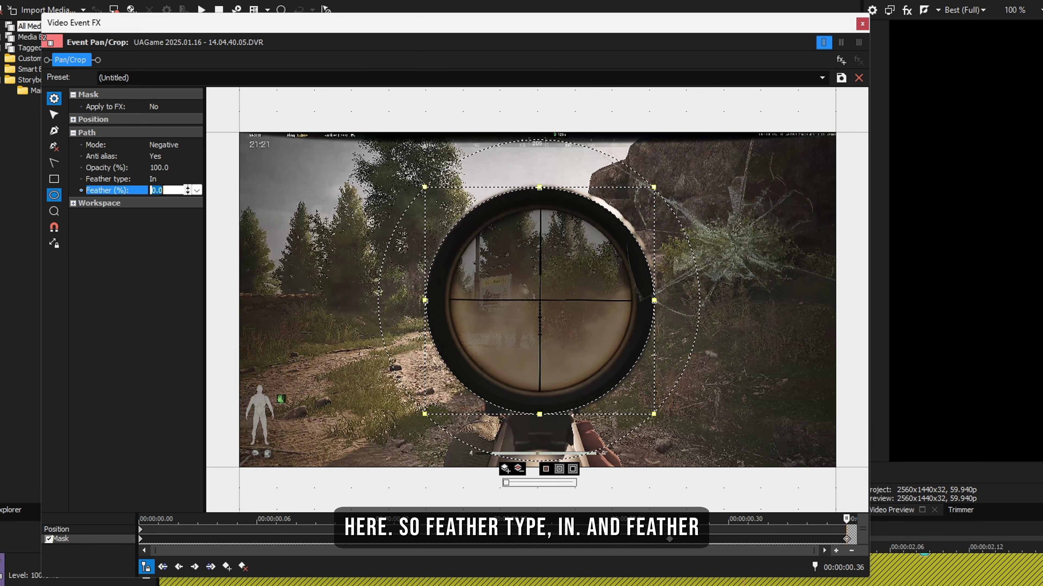
pyautogui.write('2')
pyautogui.press('Return')
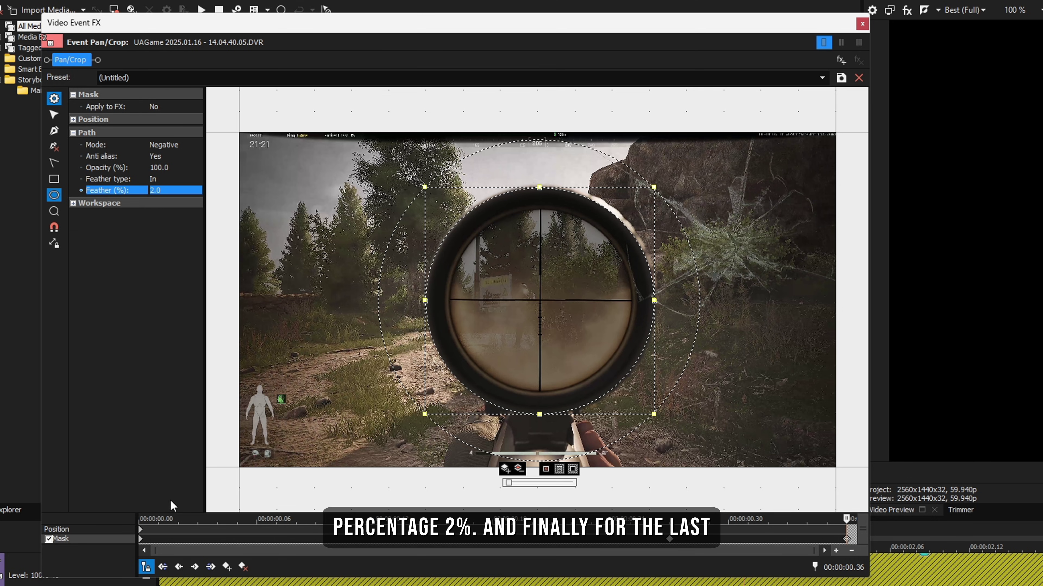
# Set the mask path's feather type to In with a 2% feather at the 00:00:00.00 keyframe and close the Pan/Crop window.
pyautogui.click(143, 539)
pyautogui.click(158, 178)
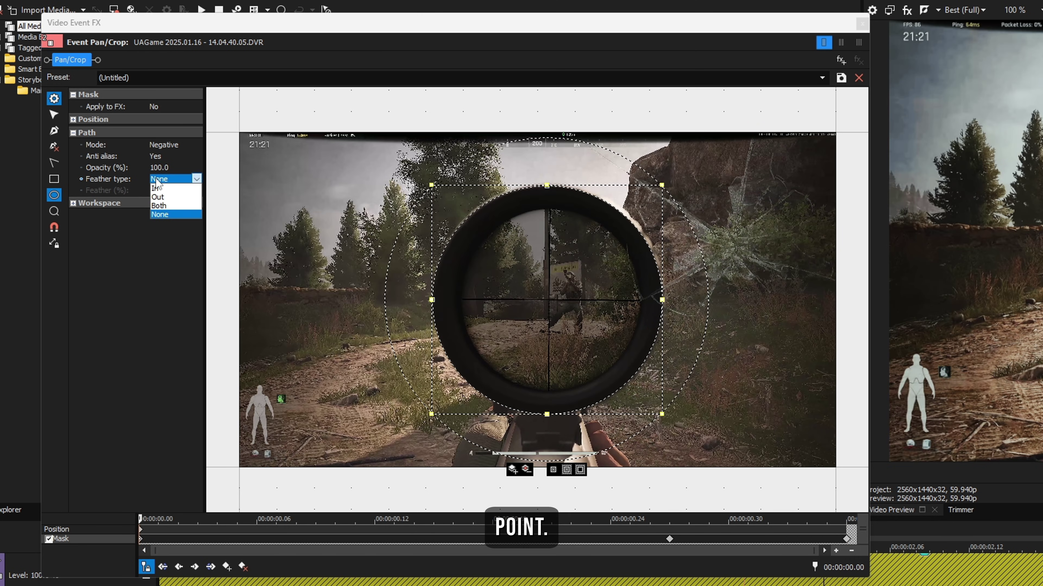
pyautogui.click(156, 188)
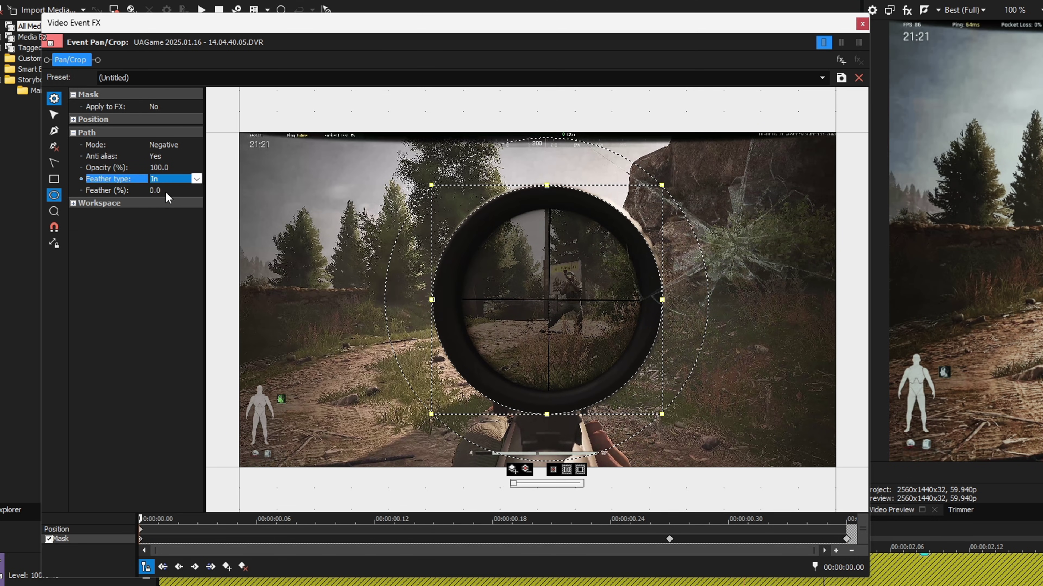
pyautogui.click(166, 190)
pyautogui.write('2')
pyautogui.press('Return')
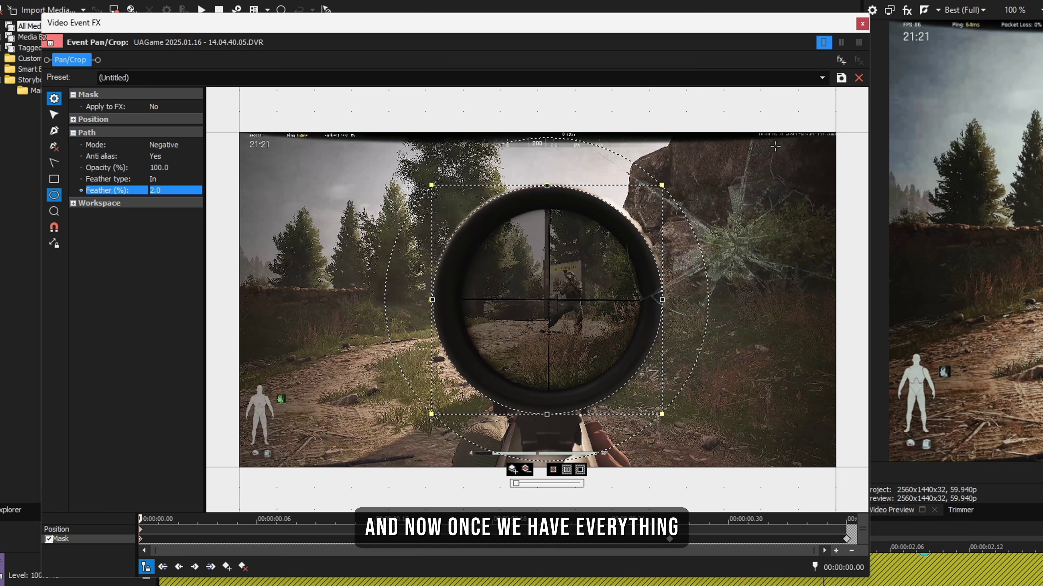
pyautogui.click(862, 23)
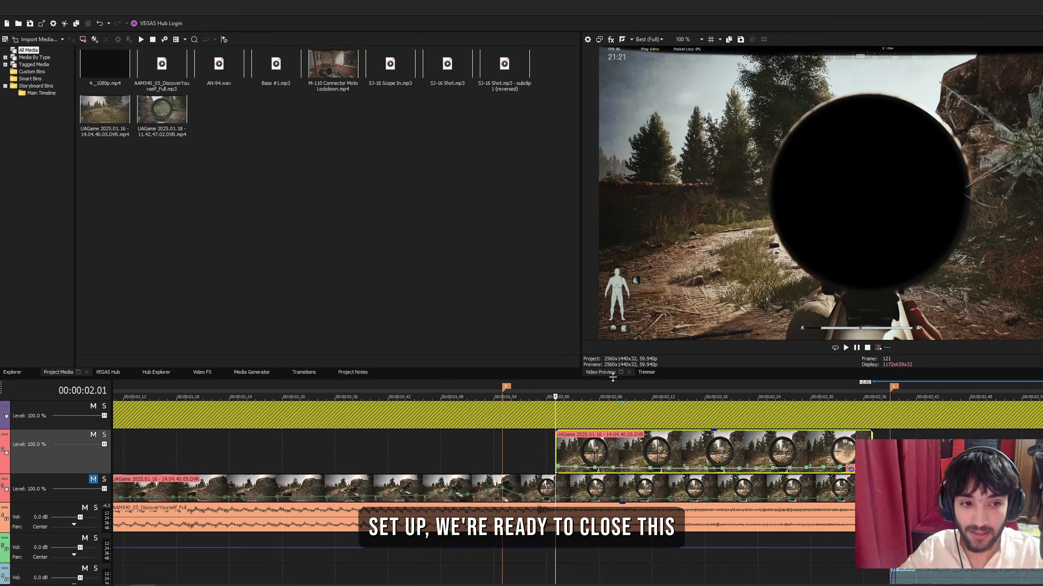
# Mute the lower video track and apply the Default Gaussian Blur preset to the masked clip on the upper track.
pyautogui.click(541, 455)
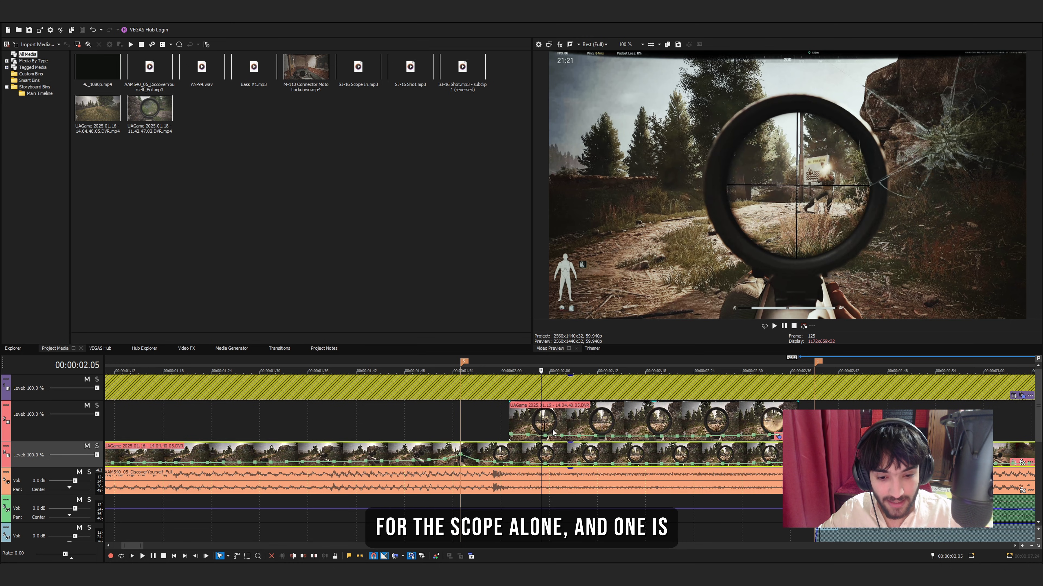
pyautogui.click(87, 446)
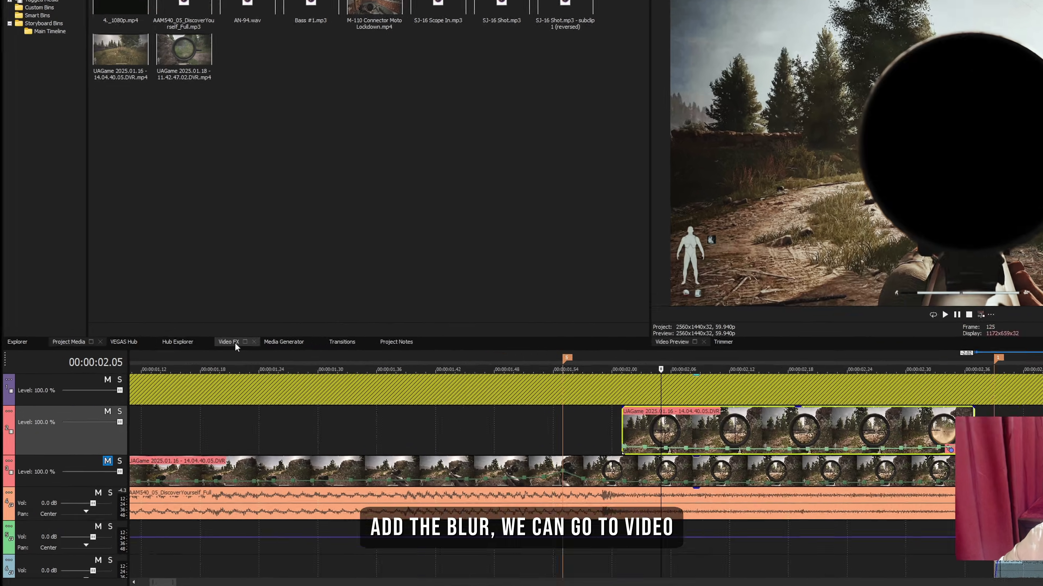
pyautogui.click(186, 349)
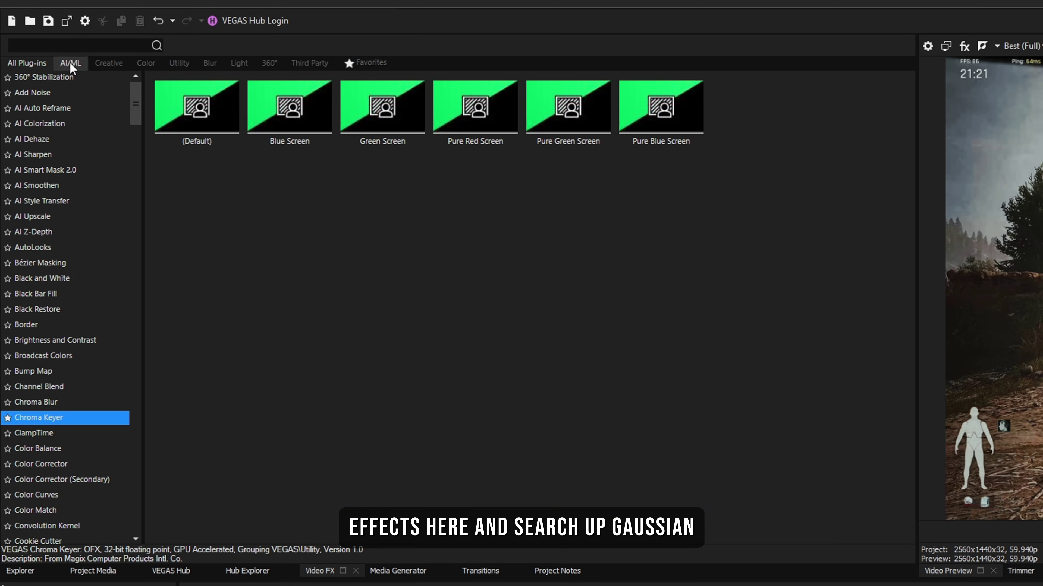
pyautogui.click(54, 46)
pyautogui.write('gau')
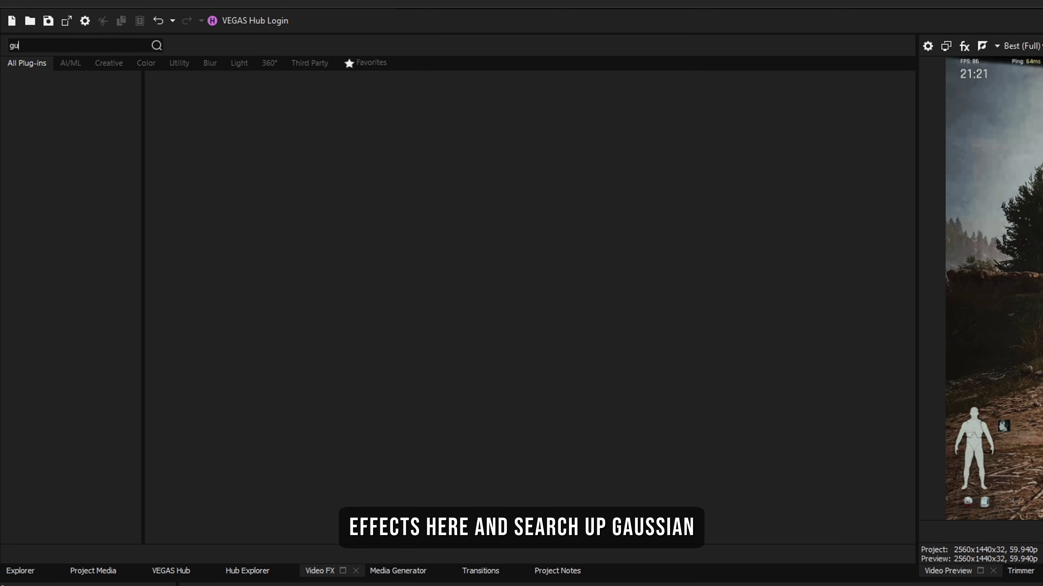
pyautogui.write('ss')
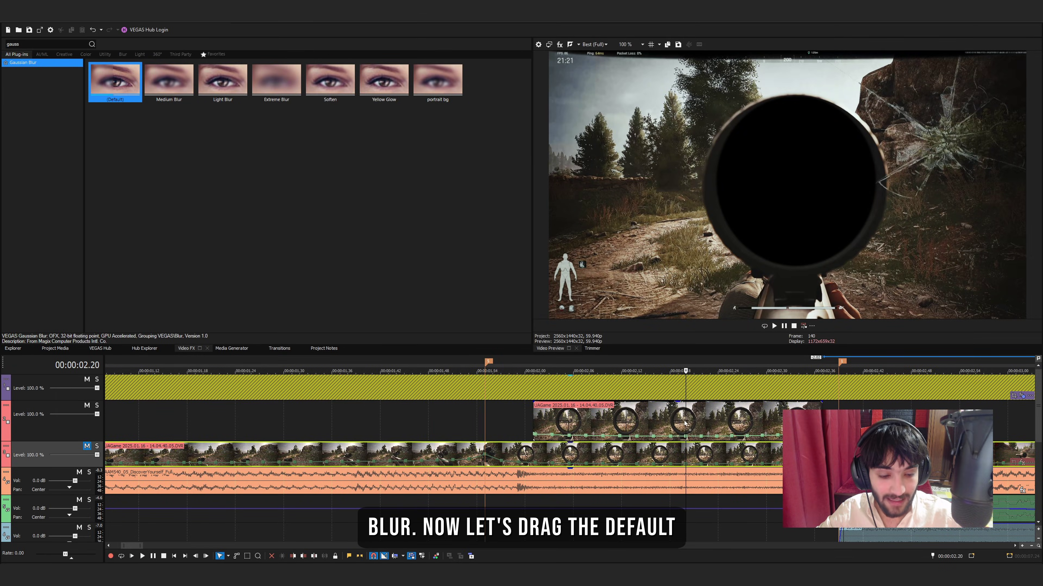
pyautogui.moveTo(684, 423); pyautogui.dragTo(684, 424)
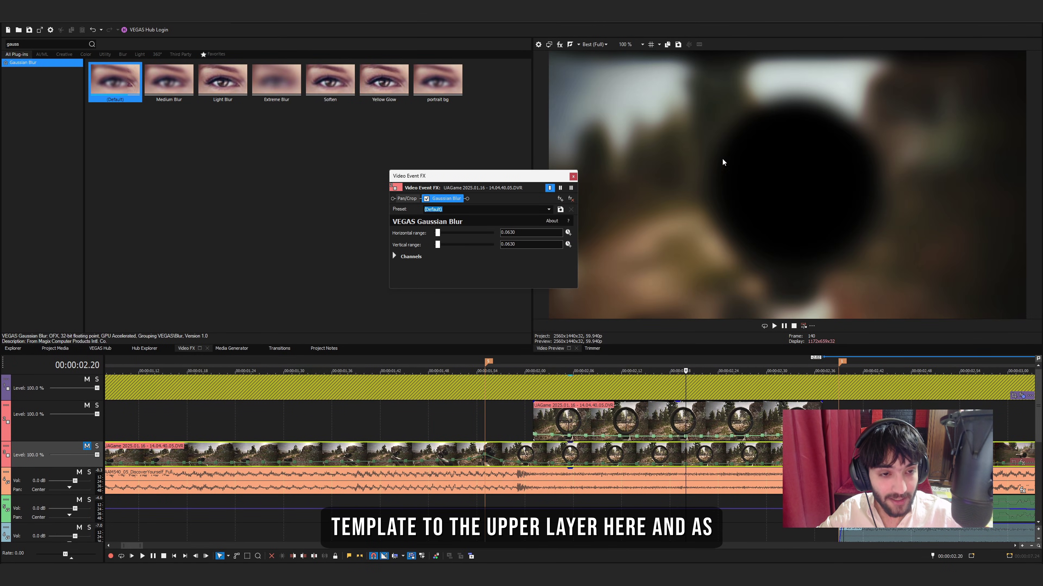
# Set the Gaussian Blur's horizontal and vertical range to 0.02 and close the effect window.
pyautogui.moveTo(507, 176); pyautogui.dragTo(537, 177)
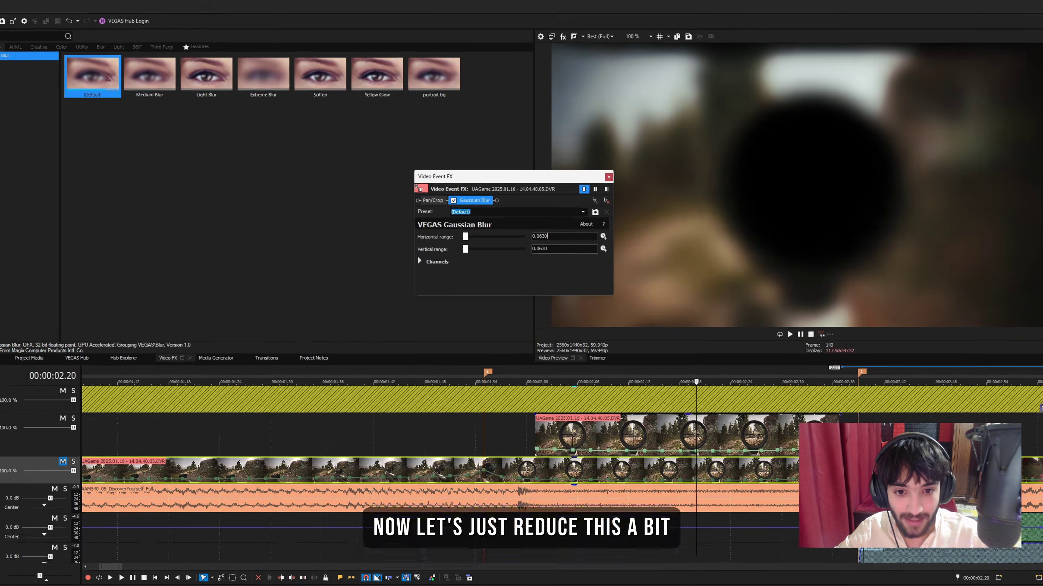
pyautogui.moveTo(548, 236); pyautogui.dragTo(540, 236)
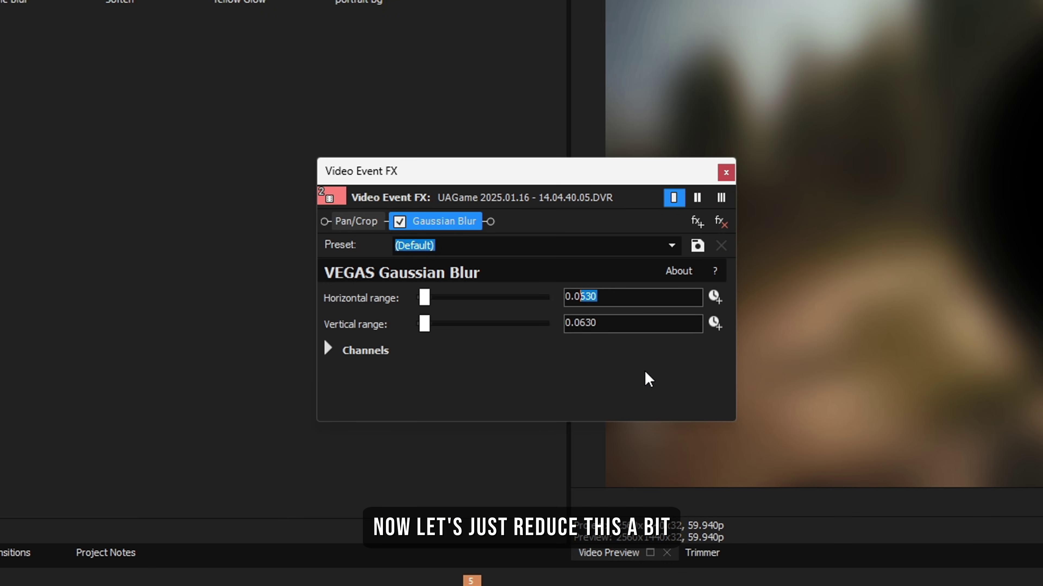
pyautogui.write('2')
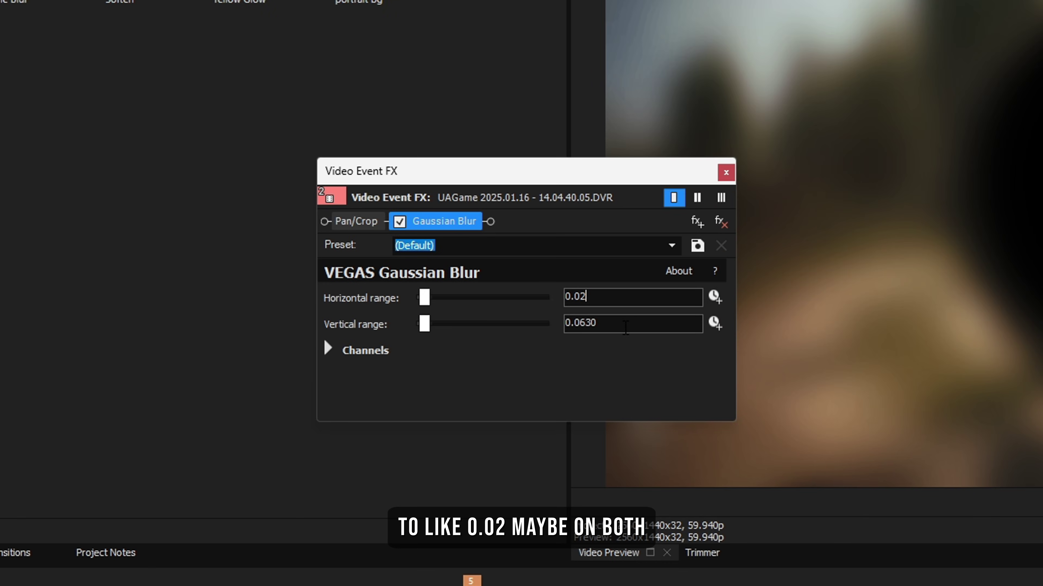
pyautogui.click(603, 331)
pyautogui.write('2')
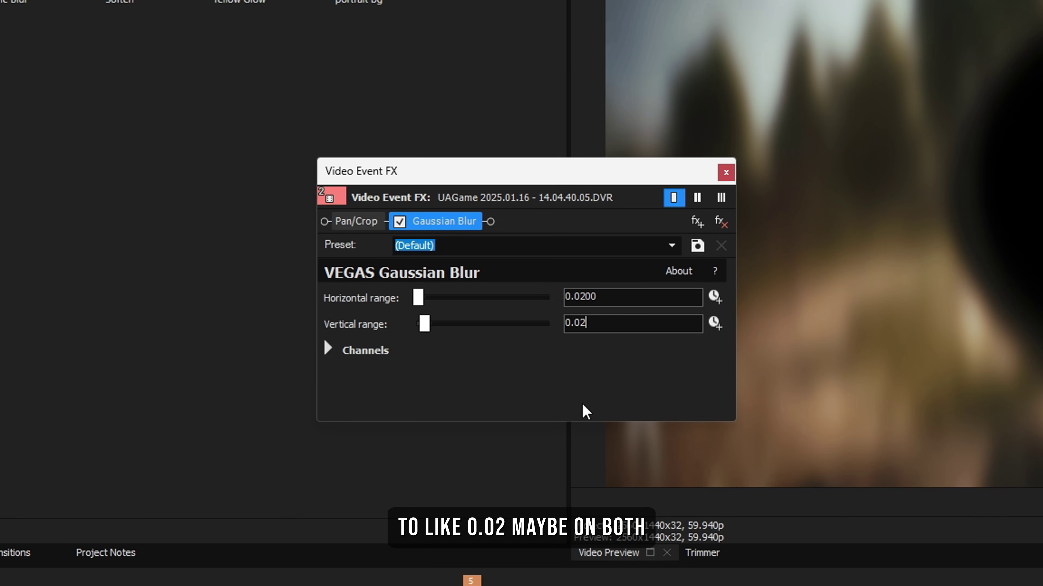
pyautogui.press('Return')
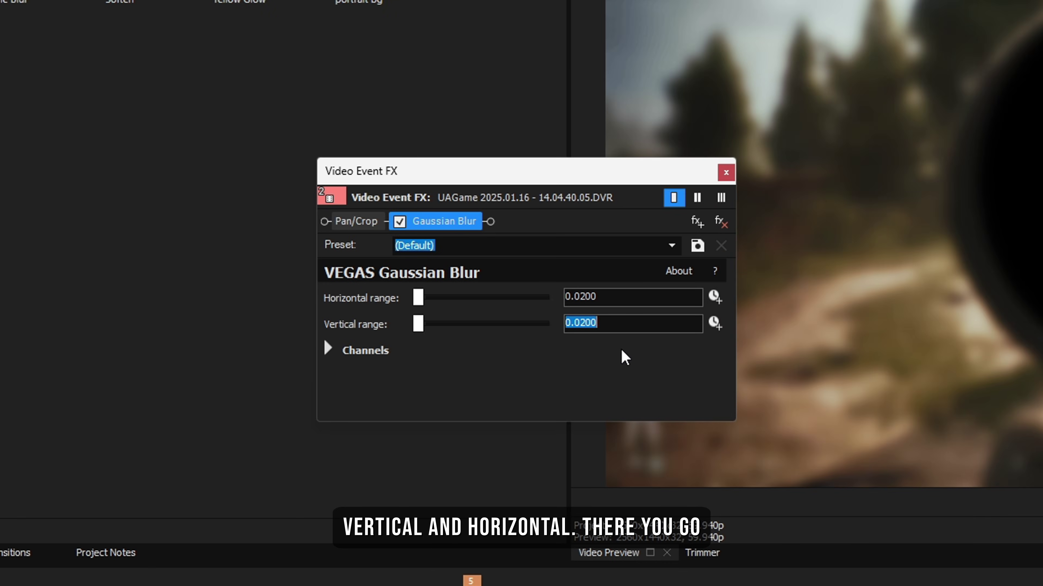
pyautogui.click(726, 172)
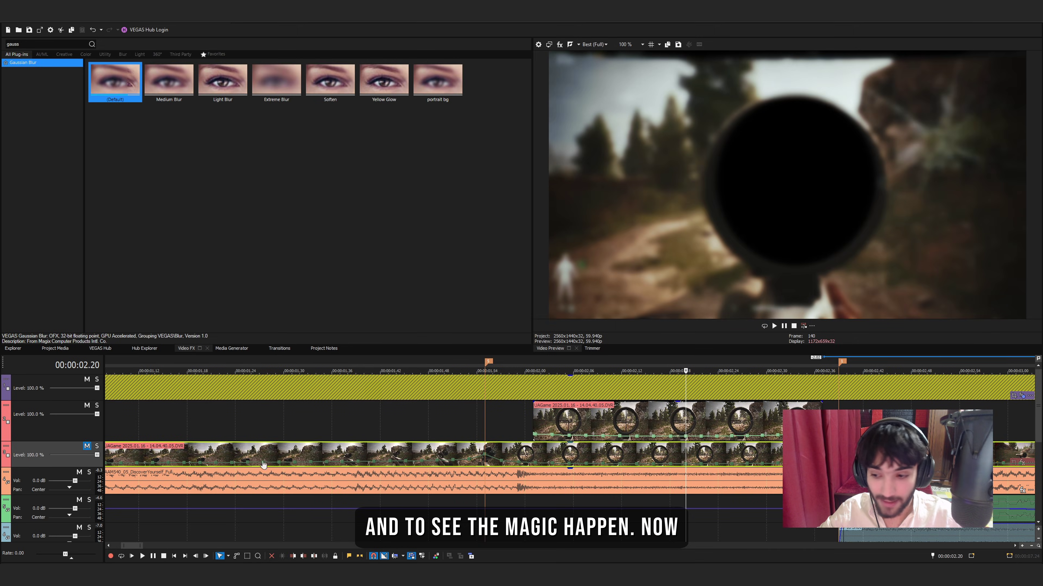
# Unmute the lower video track and toggle the mute of both video tracks to compare what each layer contributes.
pyautogui.click(86, 447)
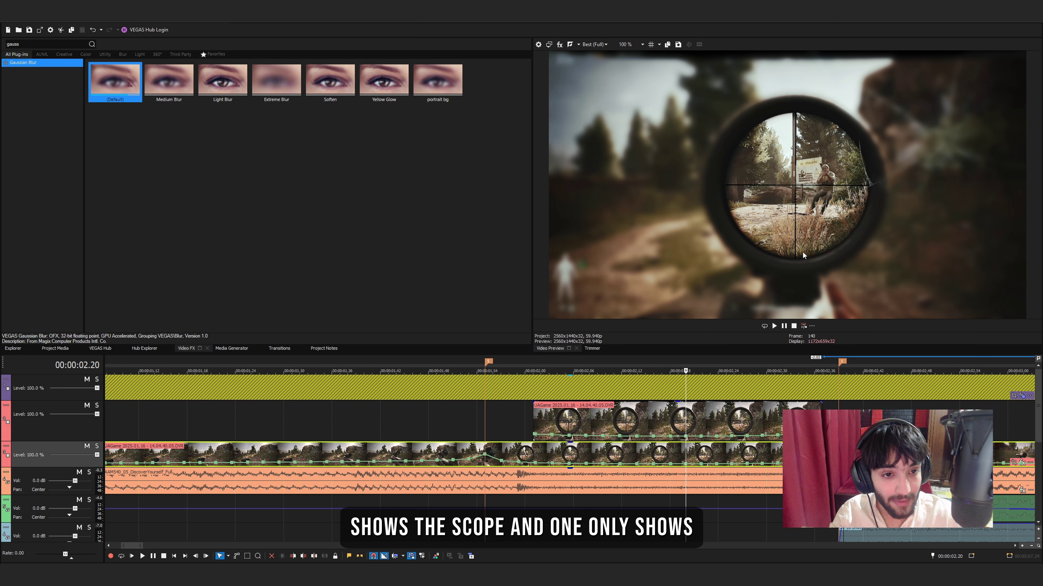
pyautogui.click(87, 447)
pyautogui.click(87, 447)
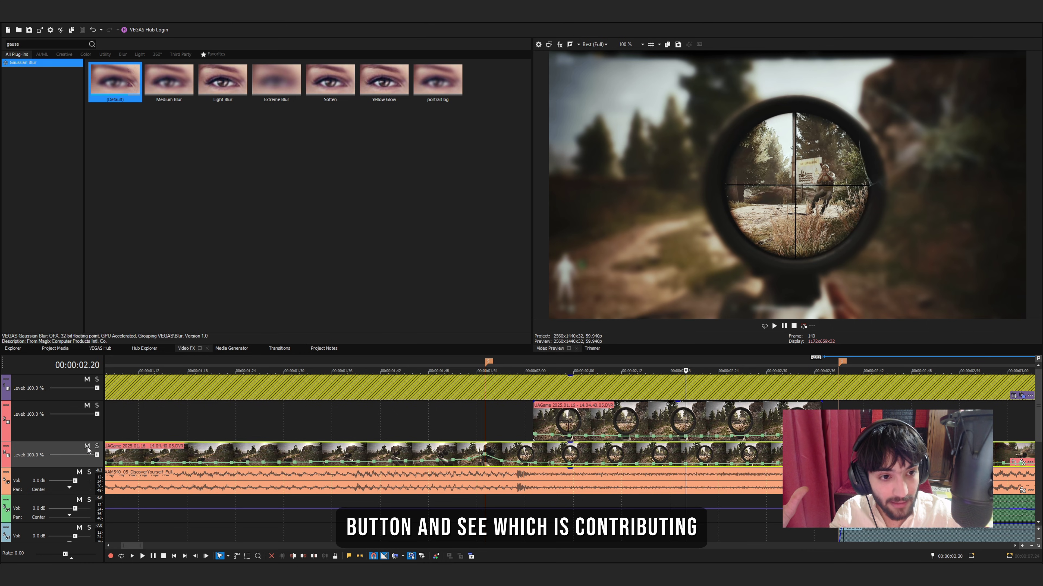
pyautogui.click(88, 405)
pyautogui.click(88, 406)
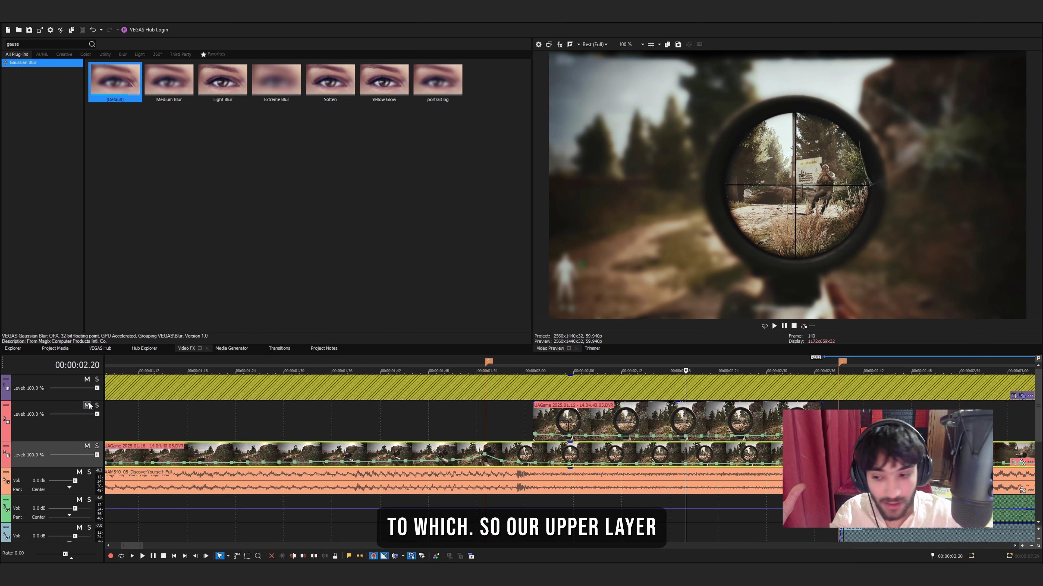
pyautogui.click(87, 406)
pyautogui.click(87, 407)
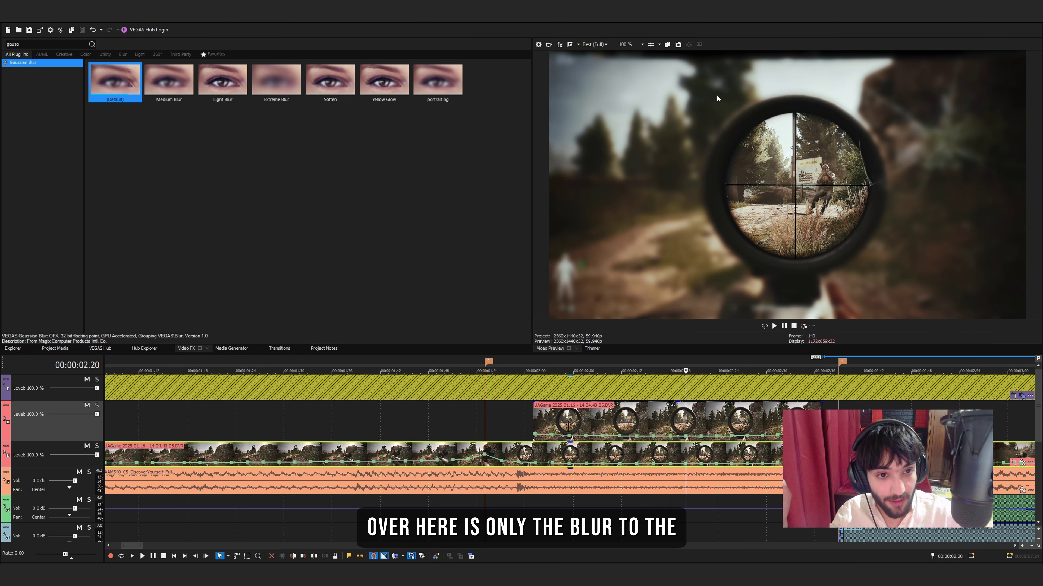
pyautogui.click(87, 405)
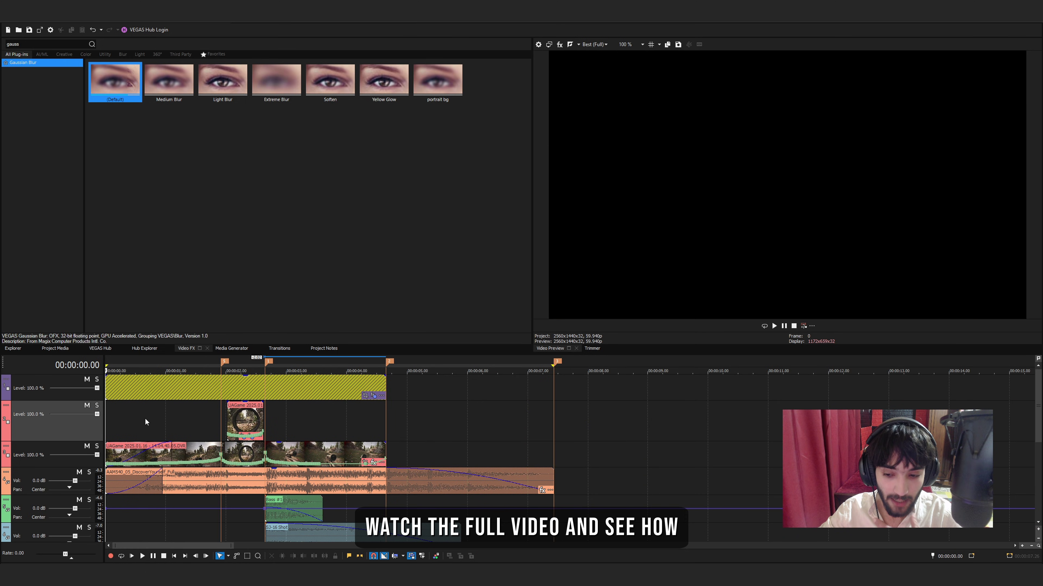
# Play the timeline and examine the frames just before and after the start of the blurred upper clip.
pyautogui.press('space')
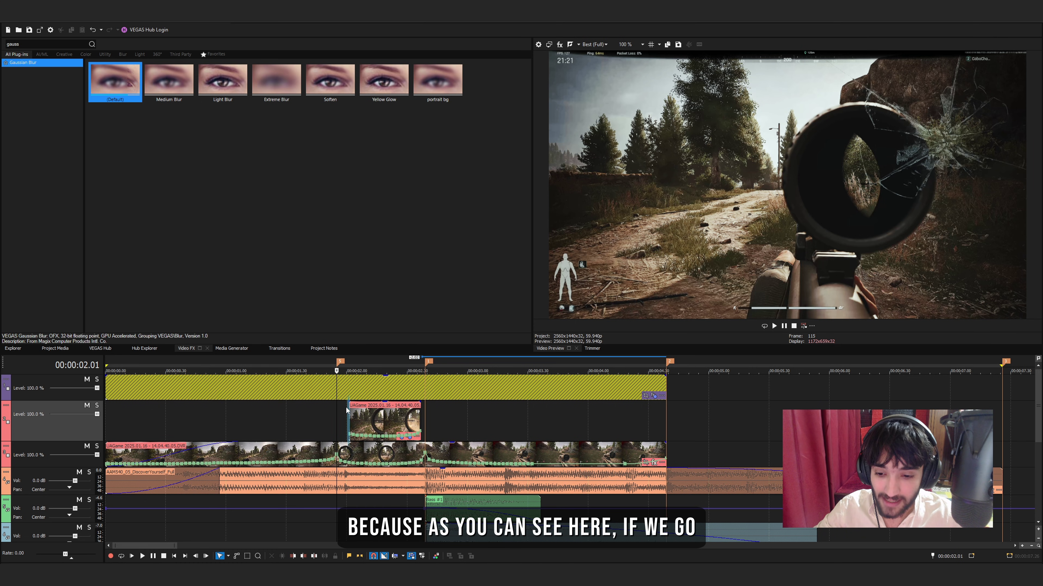
pyautogui.click(346, 408)
pyautogui.scroll(4, 346, 409)
pyautogui.click(575, 416)
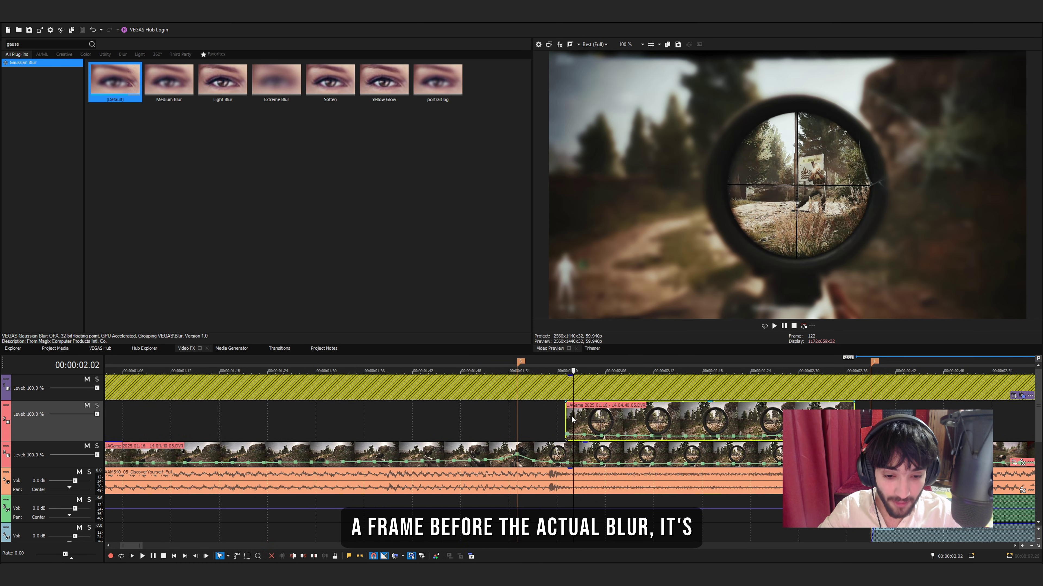
pyautogui.click(558, 416)
pyautogui.press('Right')
pyautogui.click(550, 418)
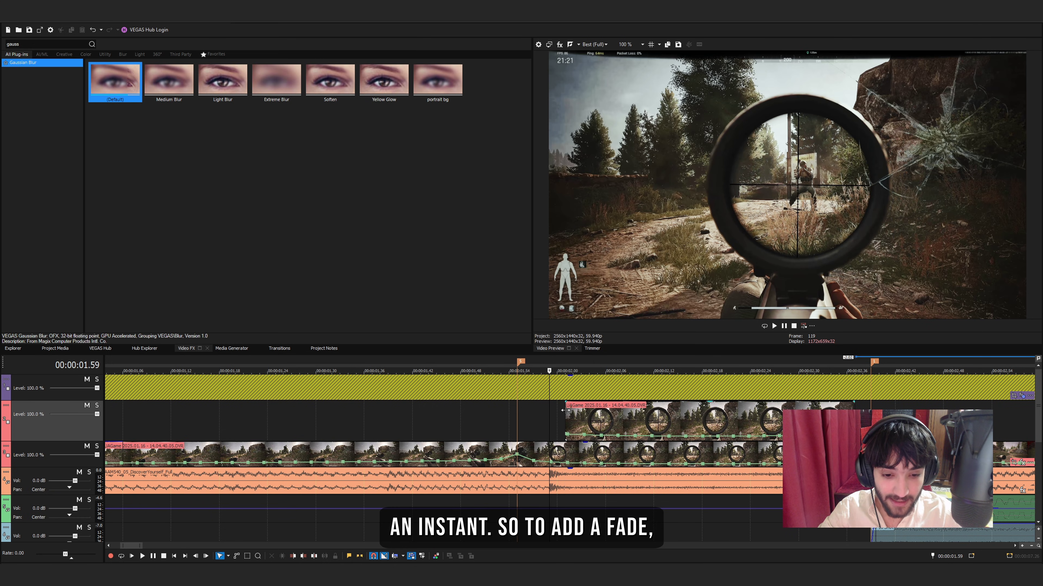
# Add a fade-in at the start of the blurred upper clip and step through the frames to check the transition.
pyautogui.moveTo(565, 403); pyautogui.dragTo(661, 402)
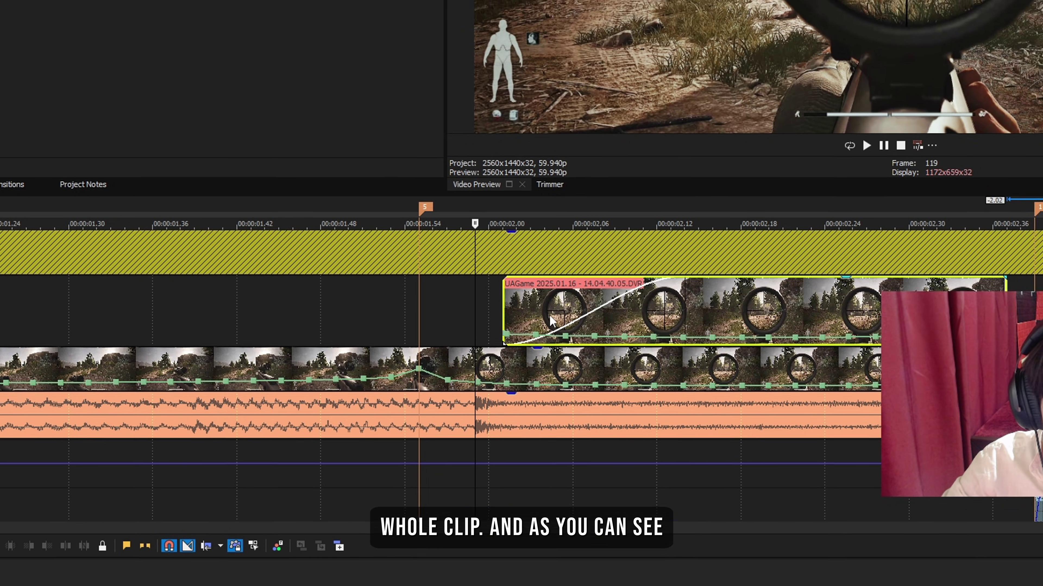
pyautogui.press('Right')
pyautogui.press('Right')
pyautogui.press('Right')
pyautogui.press('Right')
pyautogui.press('Right')
pyautogui.press('Right')
pyautogui.press('Right')
pyautogui.press('Right')
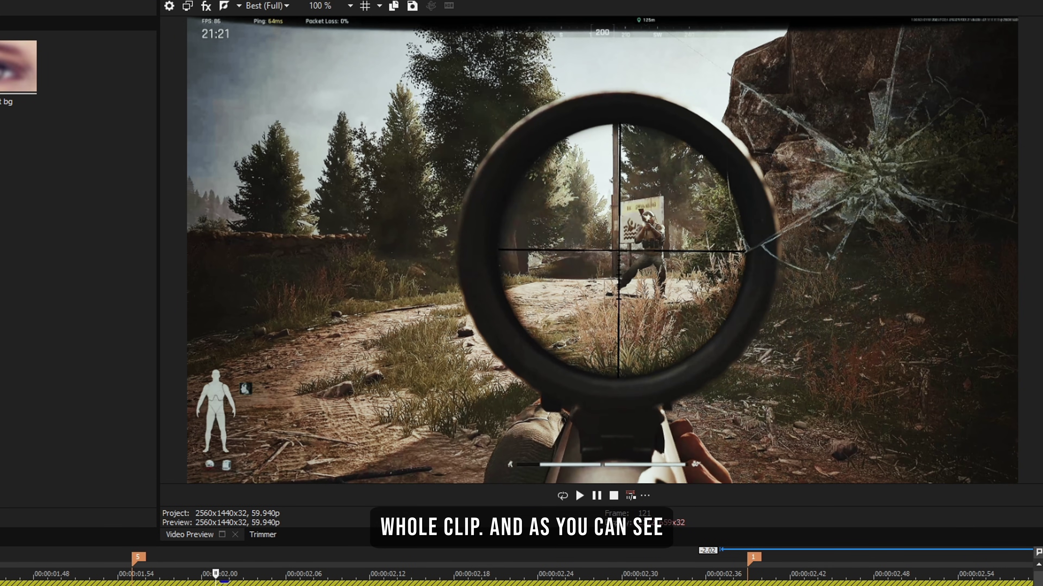
pyautogui.press('Right')
pyautogui.press('Right')
pyautogui.press('Right')
pyautogui.press('Right')
pyautogui.press('Right')
pyautogui.press('Right')
pyautogui.press('Right')
pyautogui.press('Right')
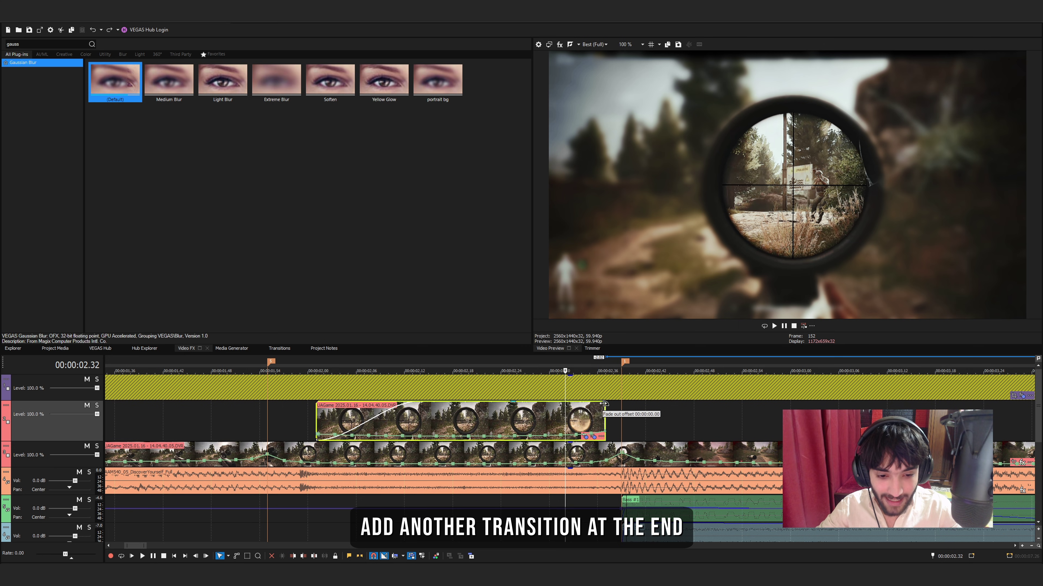
pyautogui.moveTo(604, 403); pyautogui.dragTo(574, 399)
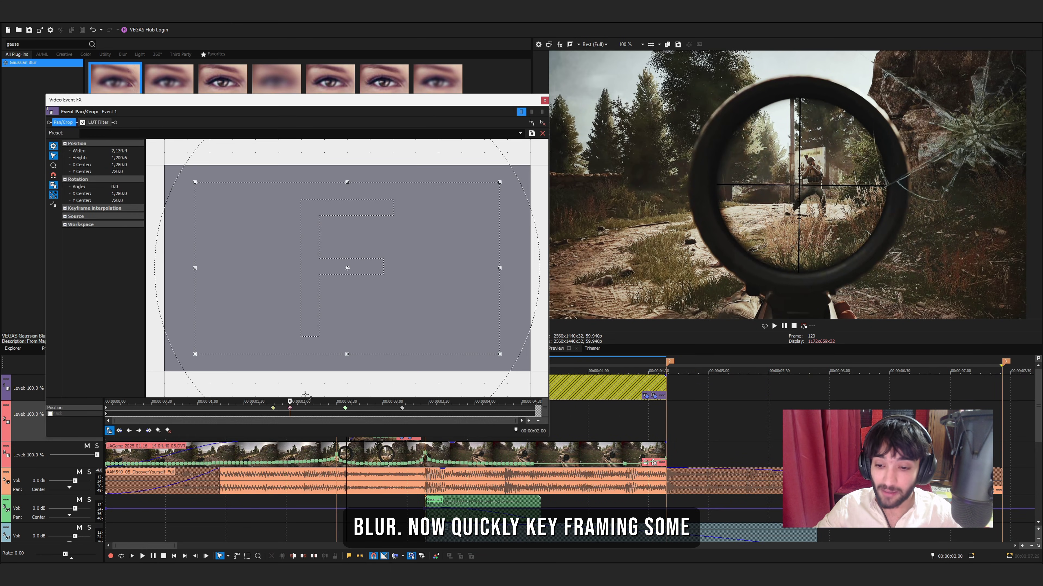
# Close the adjustment event's Pan/Crop window.
pyautogui.click(542, 100)
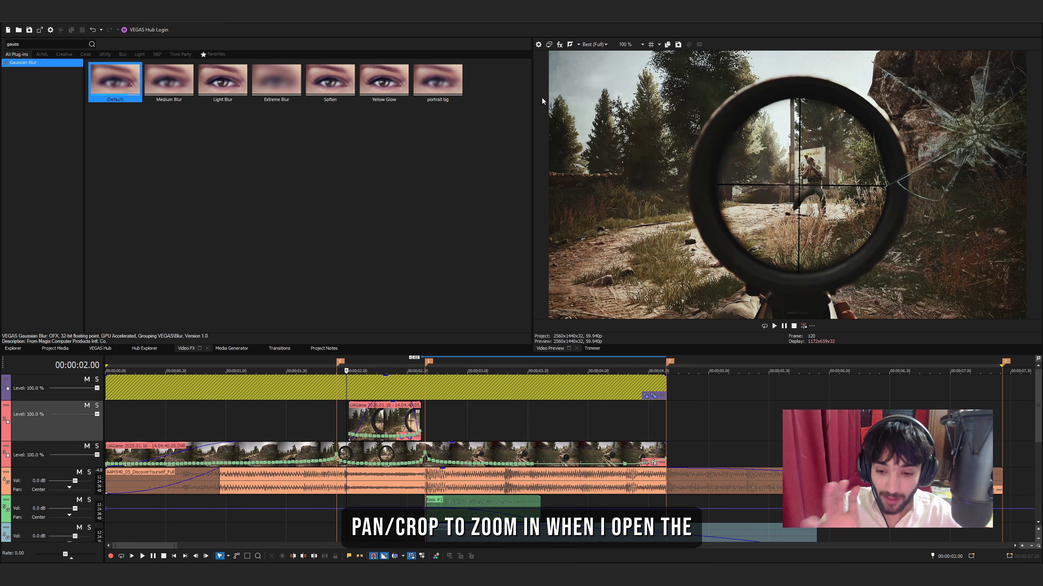